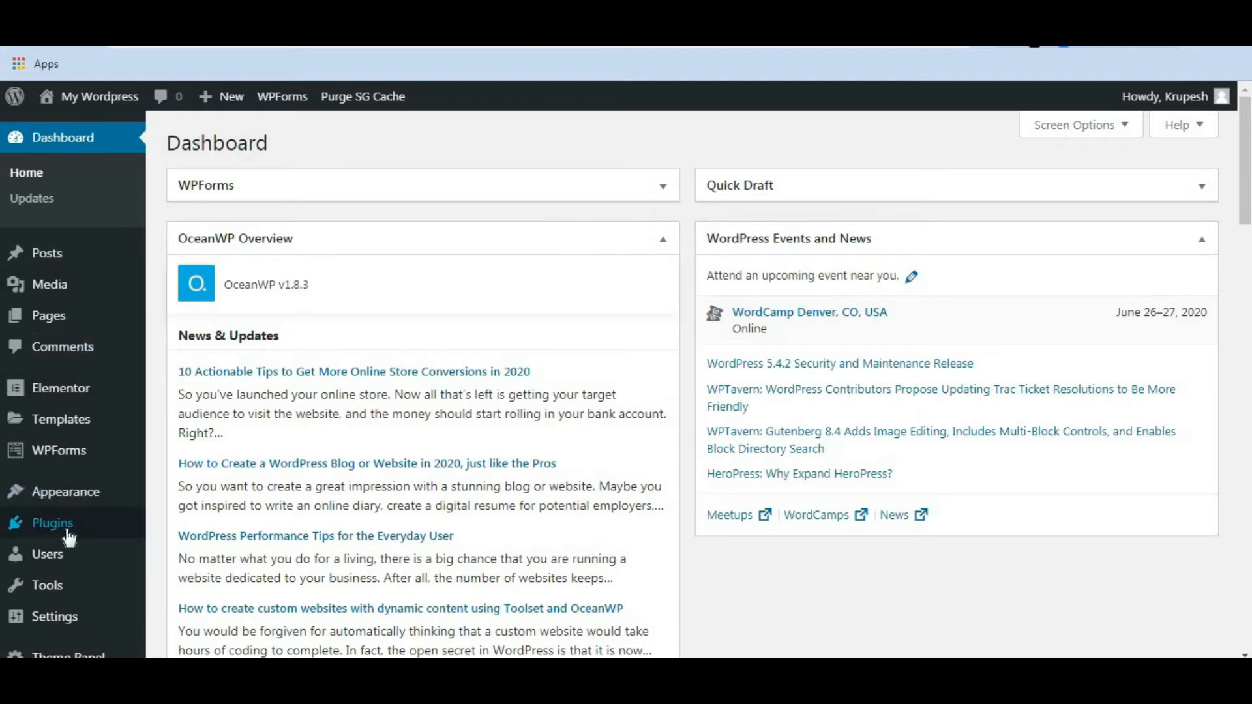
Search the installable plugins for "elementor" and check the Elementor Page Builder entry
mouse_move(51, 531)
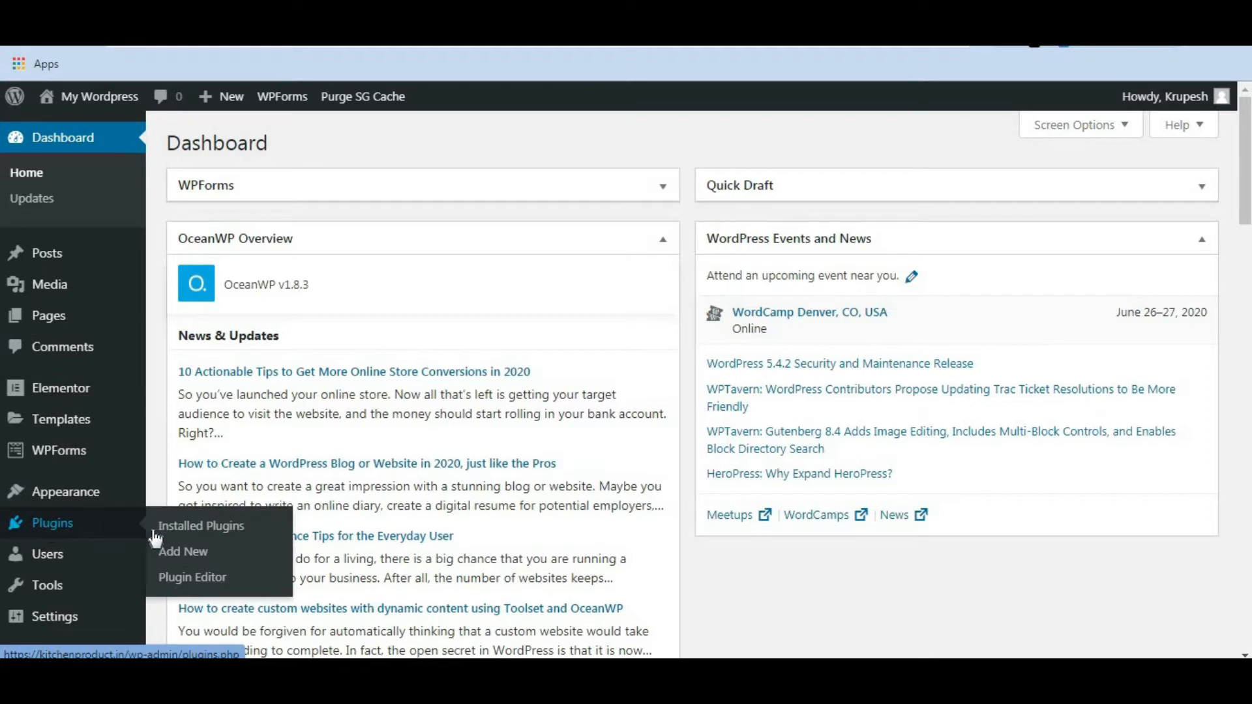
click(182, 552)
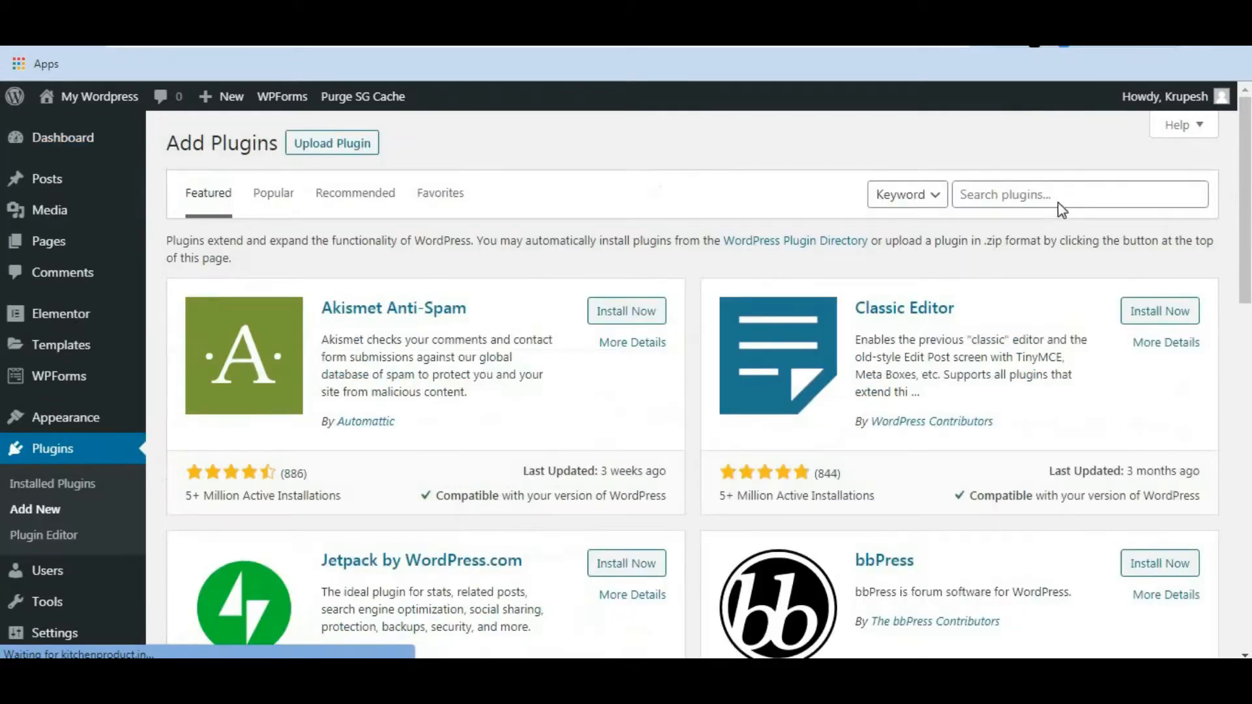
click(1003, 193)
text(elementor)
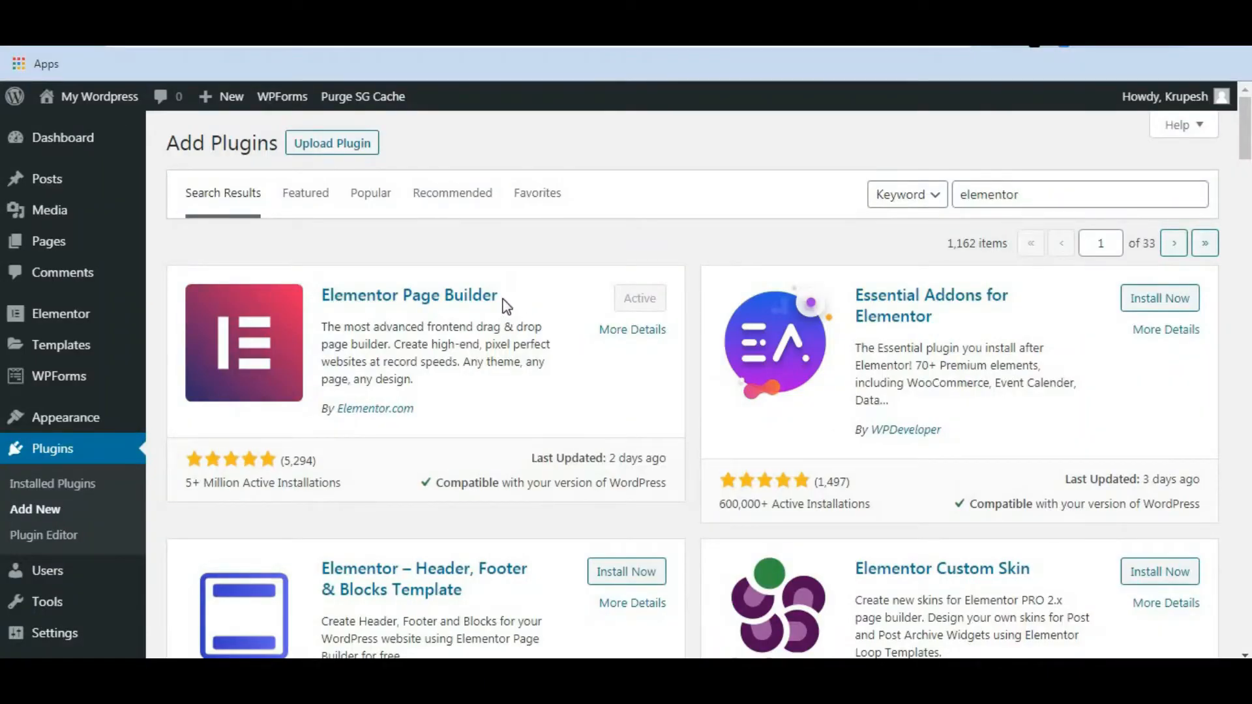
drag(506, 299, 326, 303)
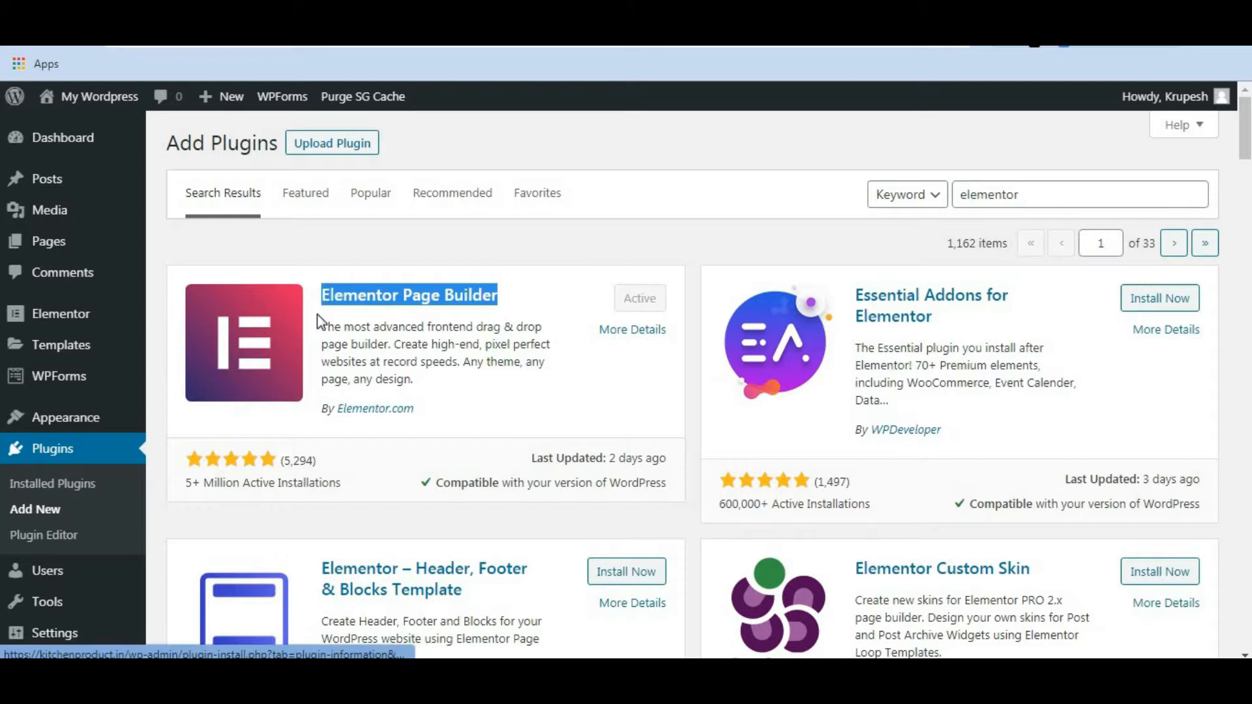
click(325, 328)
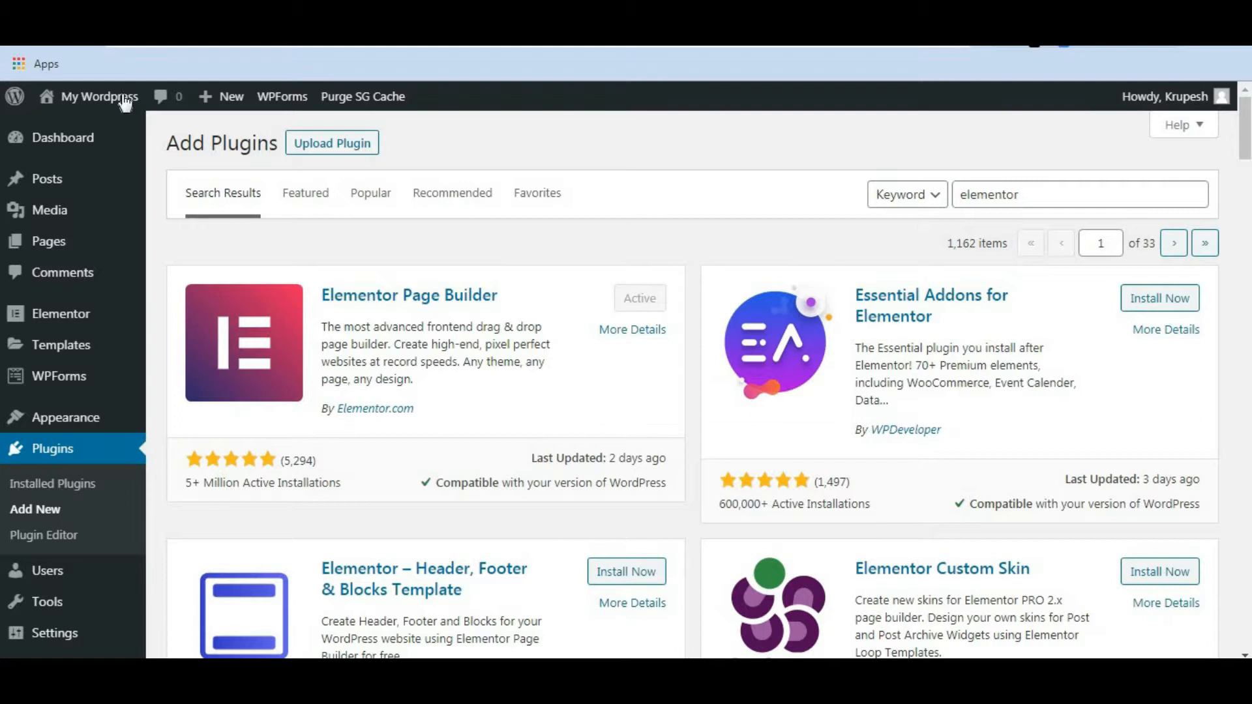
Open the site's front page in a new browser tab, look it over and start editing it with Elementor
mouse_move(98, 98)
right_click(70, 135)
click(124, 145)
click(365, 26)
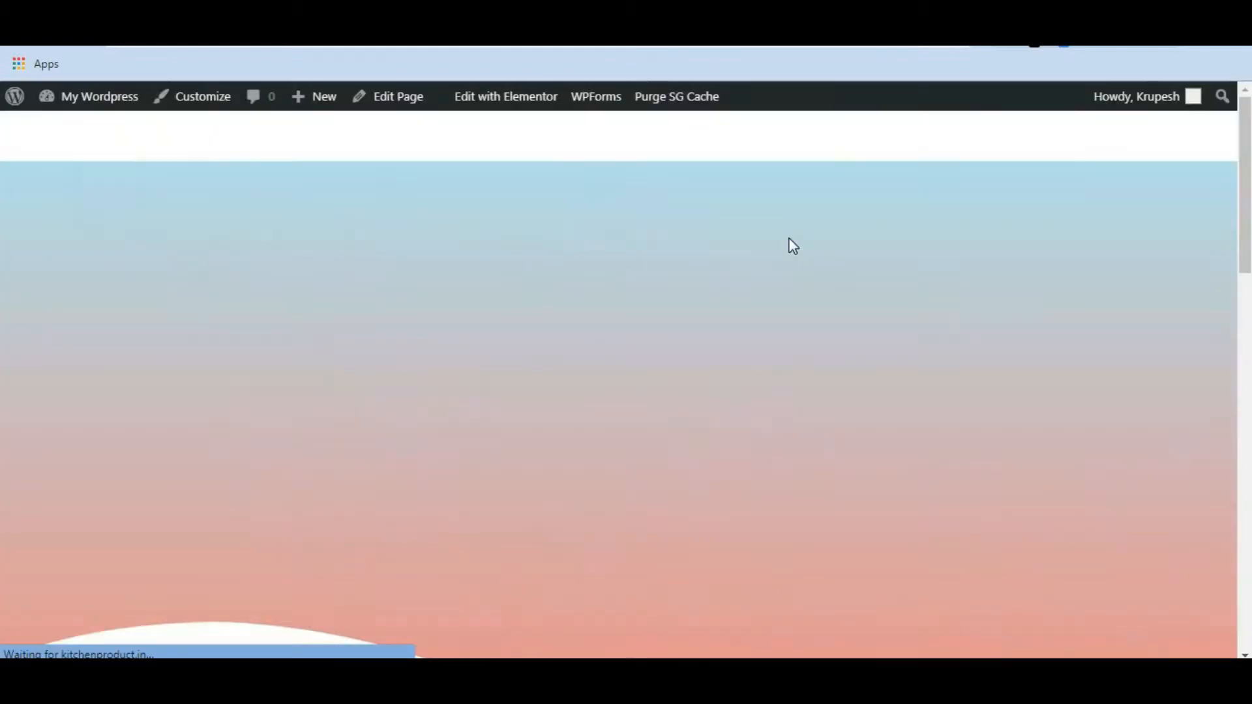
scroll(771, 258, down, 3)
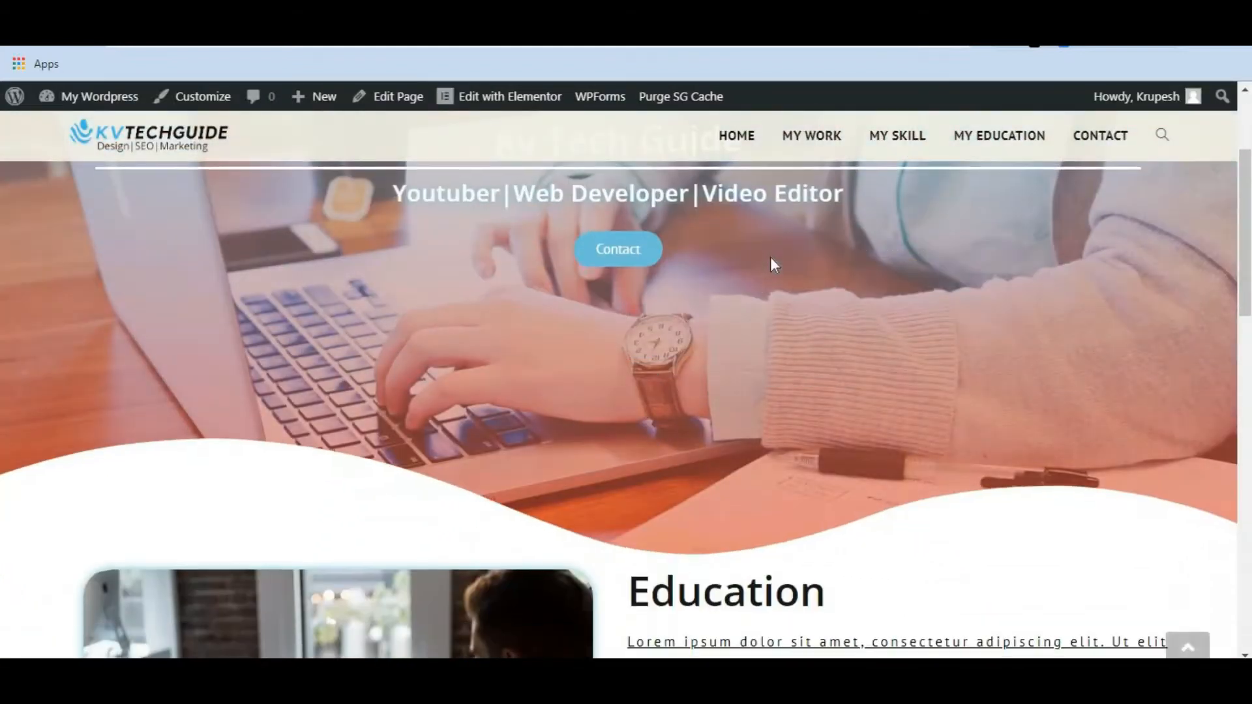
scroll(773, 264, down, 10)
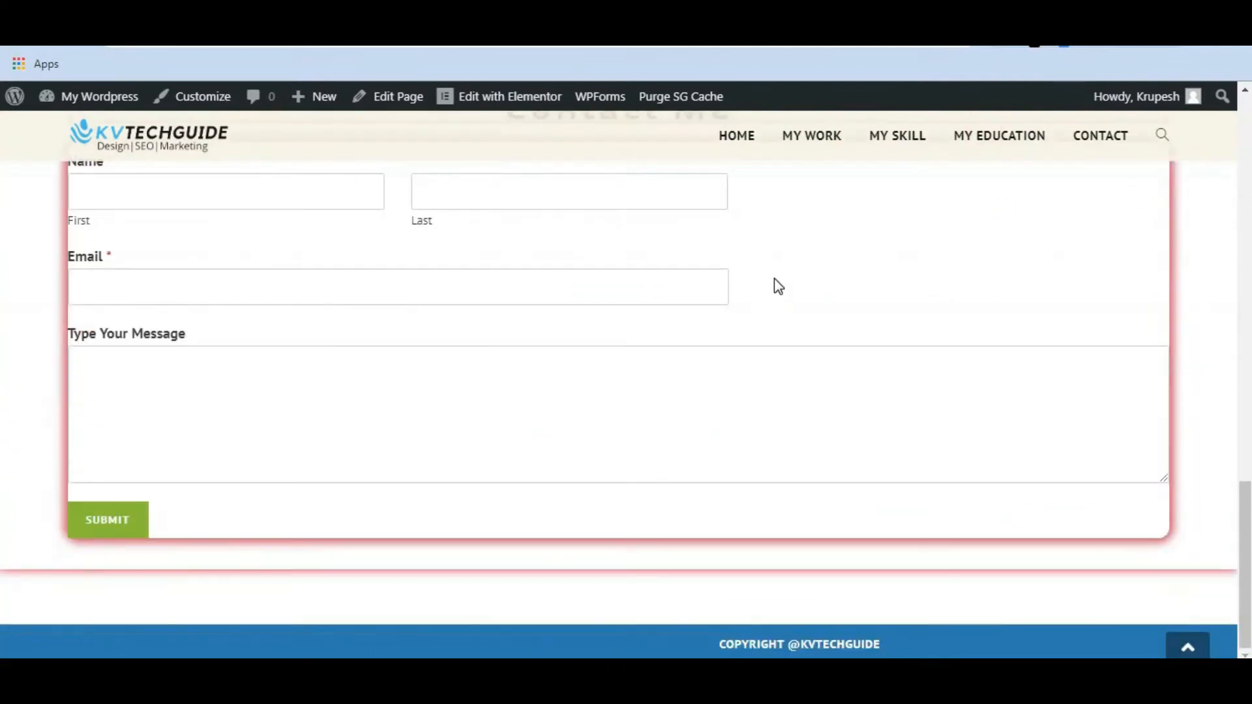
click(513, 100)
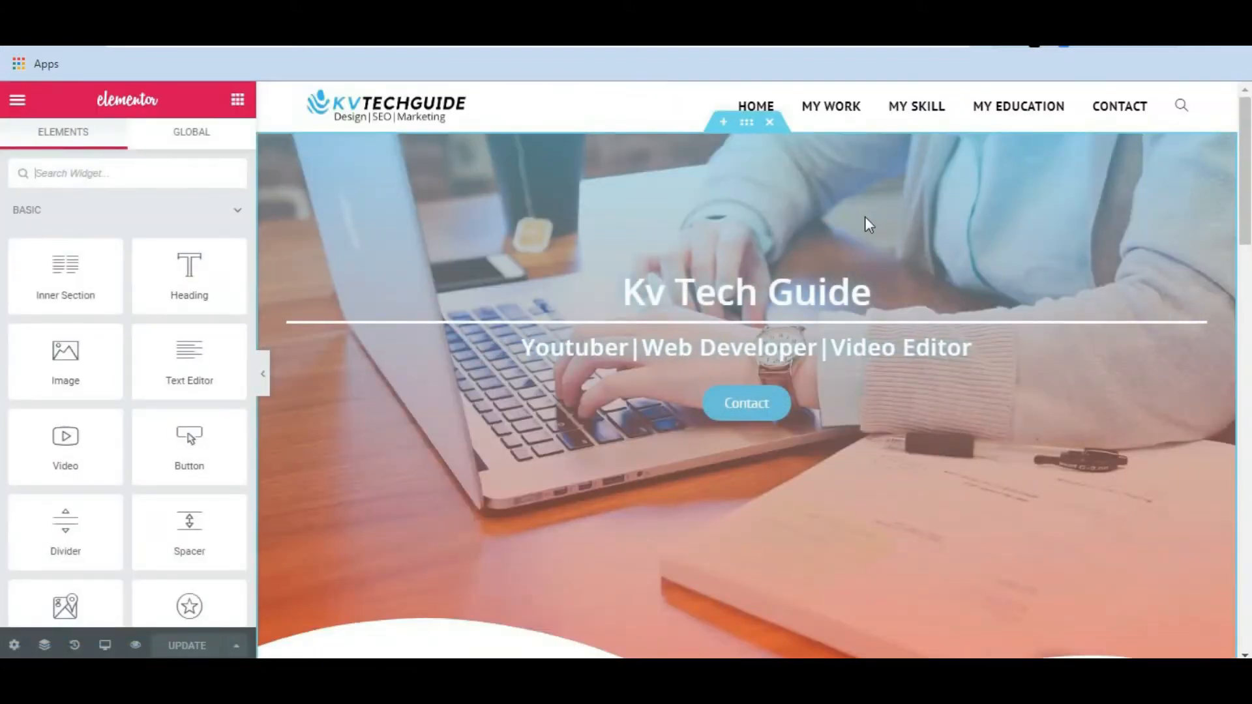
Insert a new single-column section directly above the Contact Me section
scroll(865, 217, down, 5)
scroll(864, 217, up, 5)
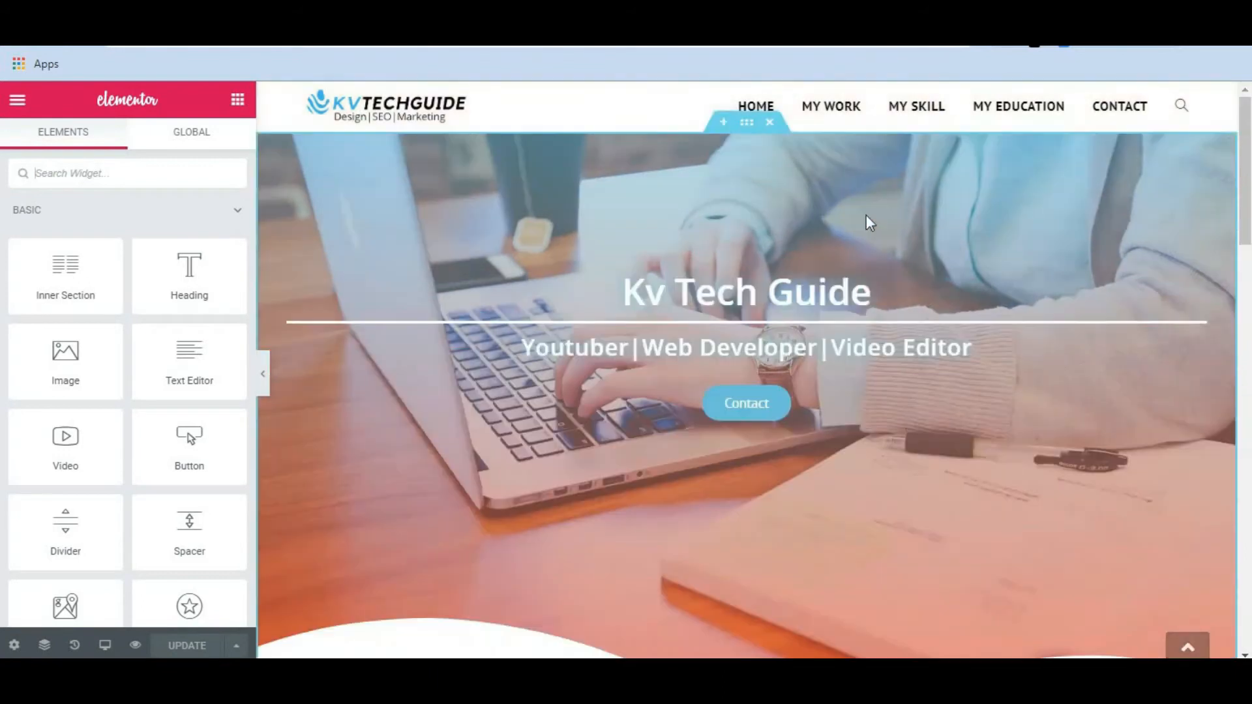
scroll(866, 216, down, 10)
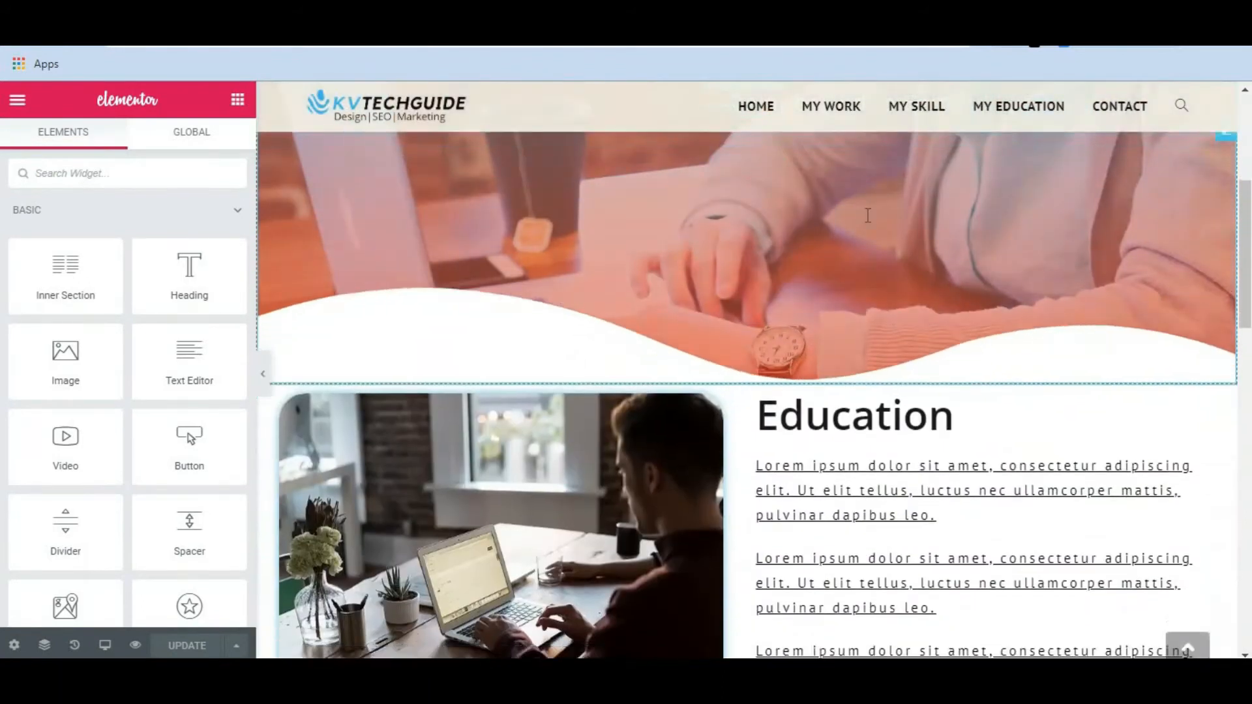
scroll(866, 216, down, 3)
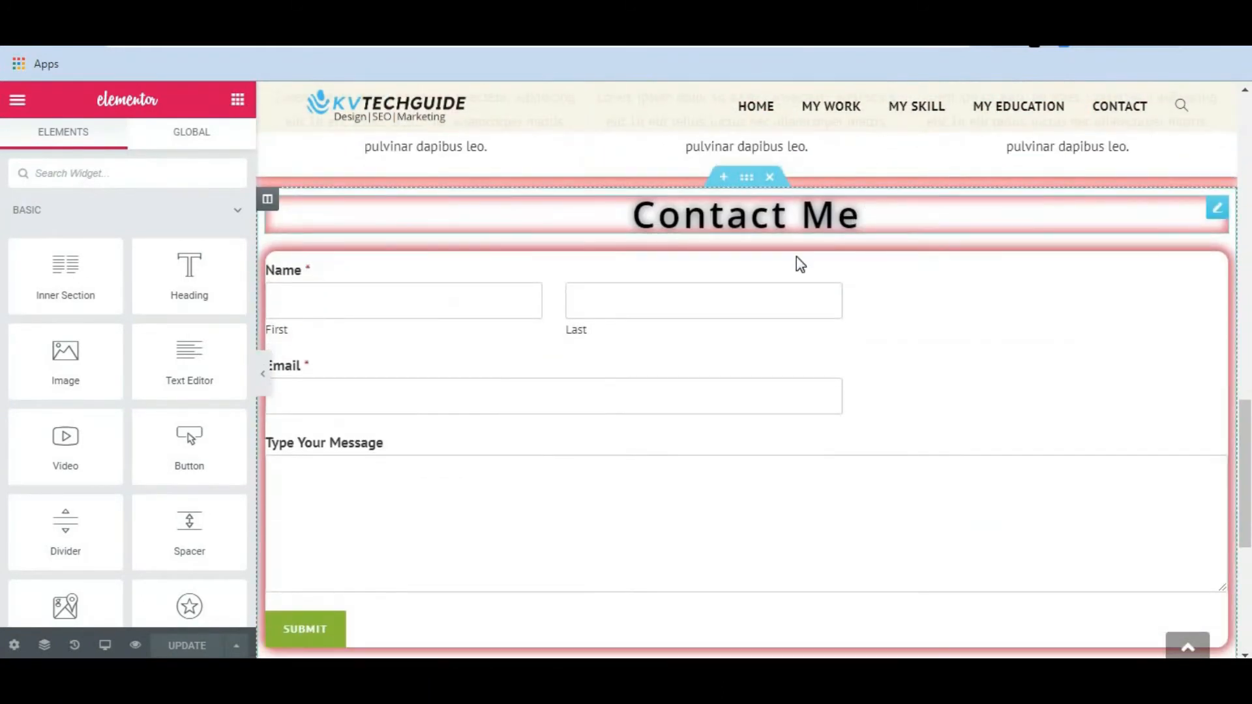
scroll(796, 266, up, 2)
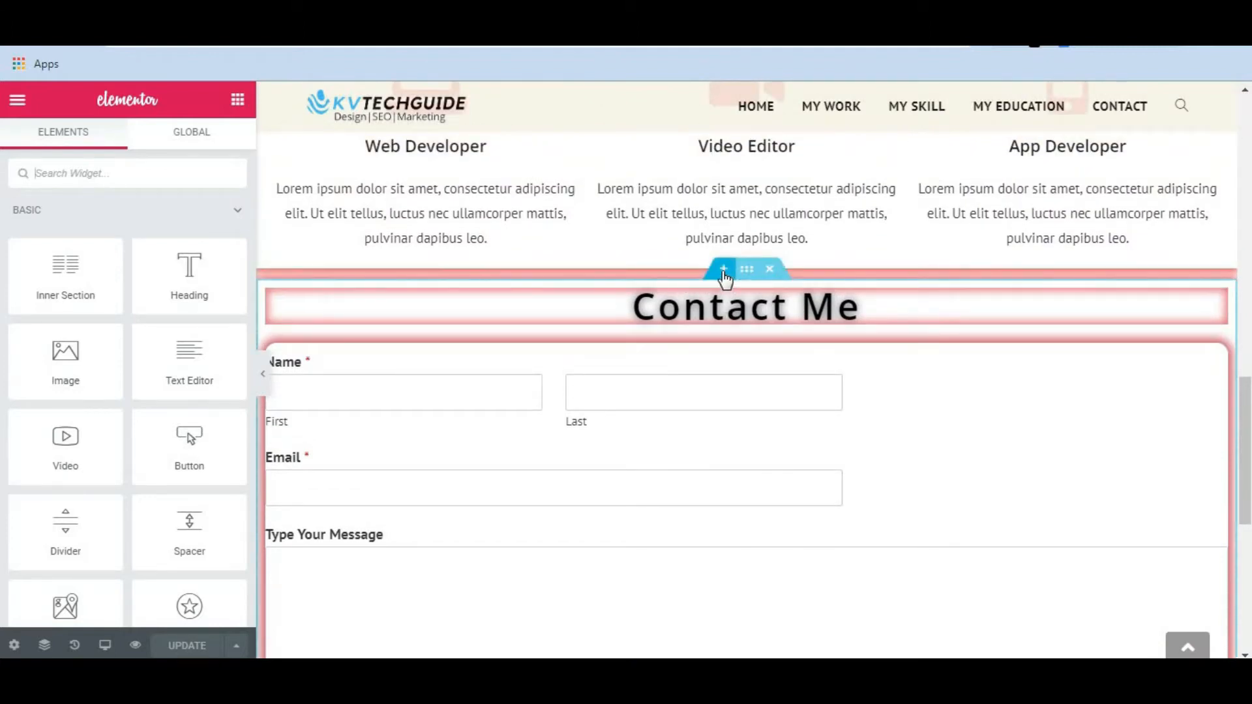
click(722, 269)
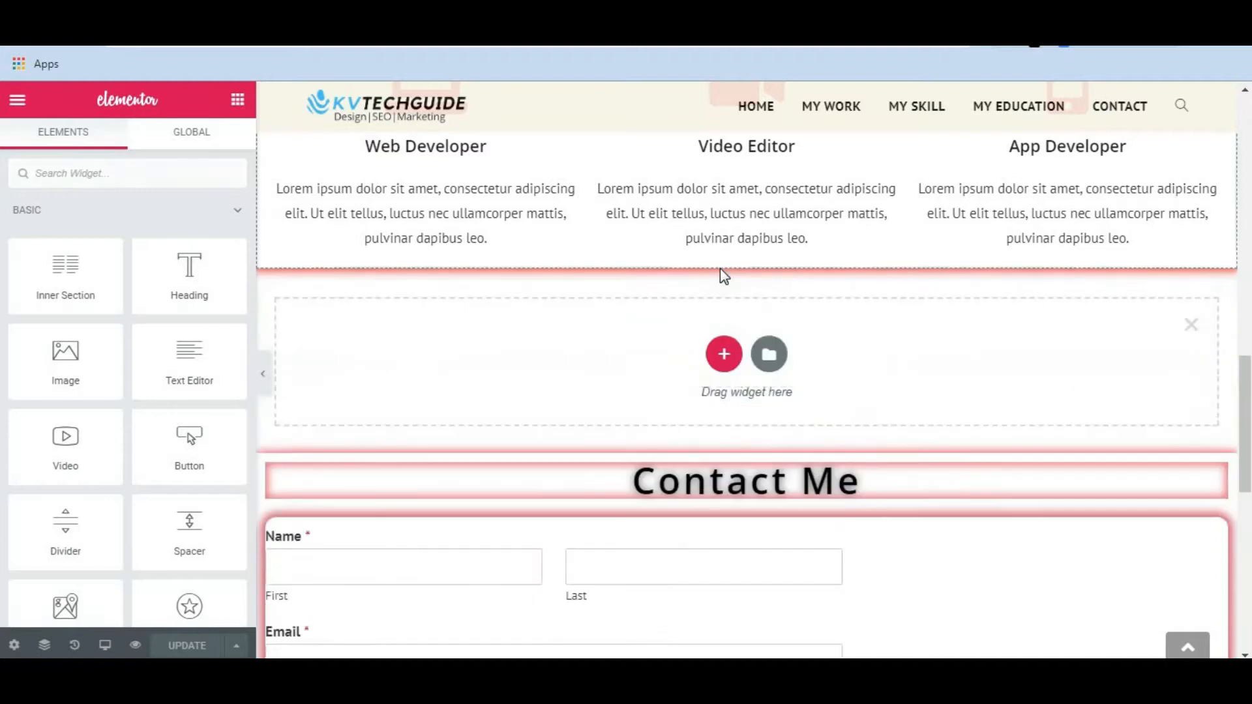
click(724, 354)
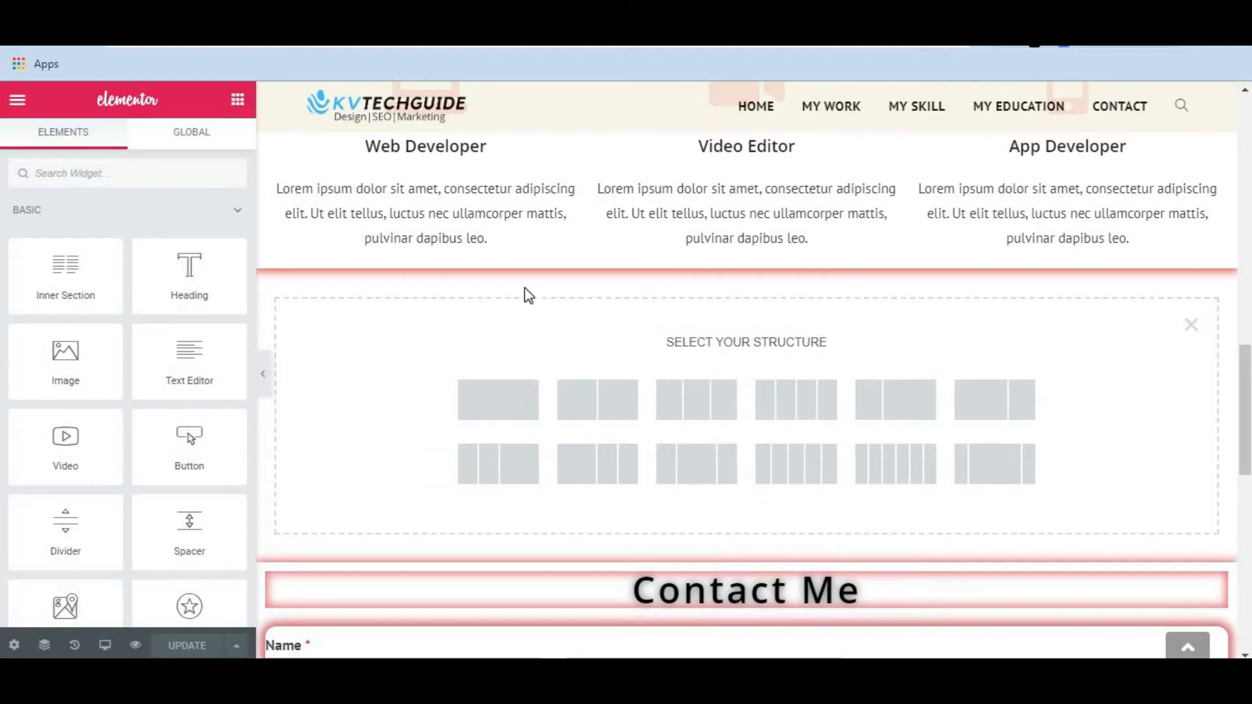
click(488, 409)
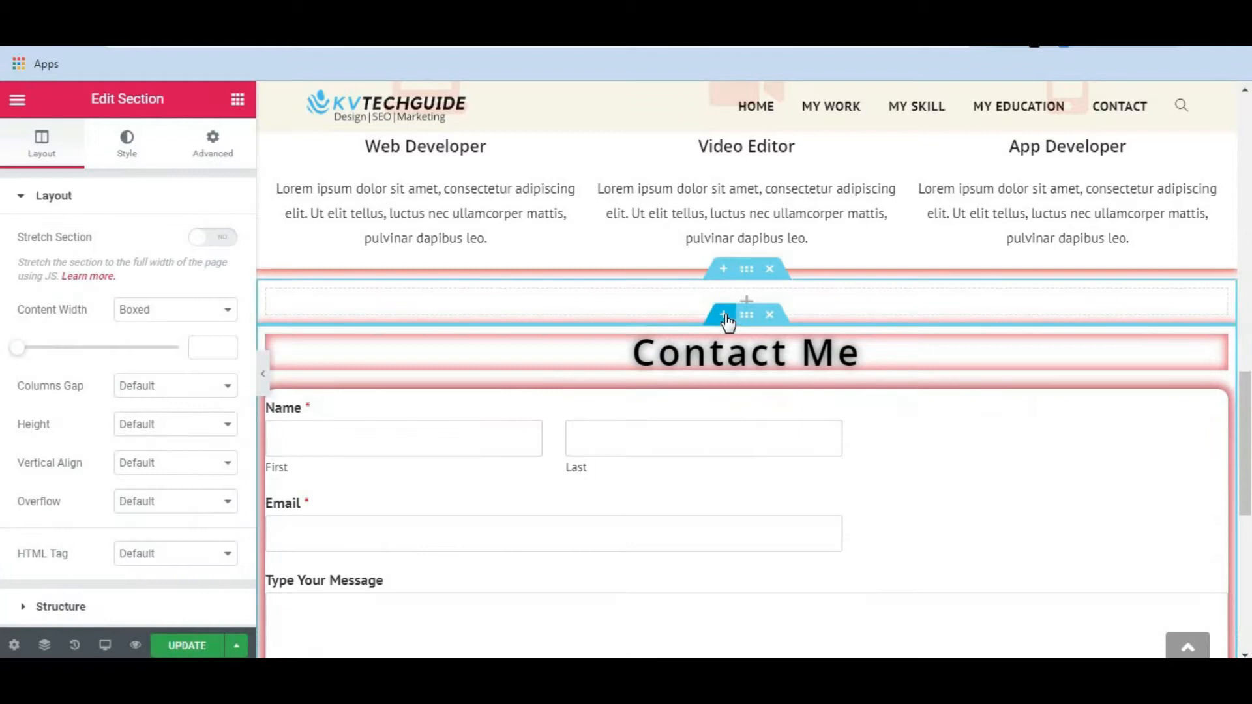
Add a Heading widget to the new empty section and set its title to "Image Gallery"
scroll(684, 323, up, 2)
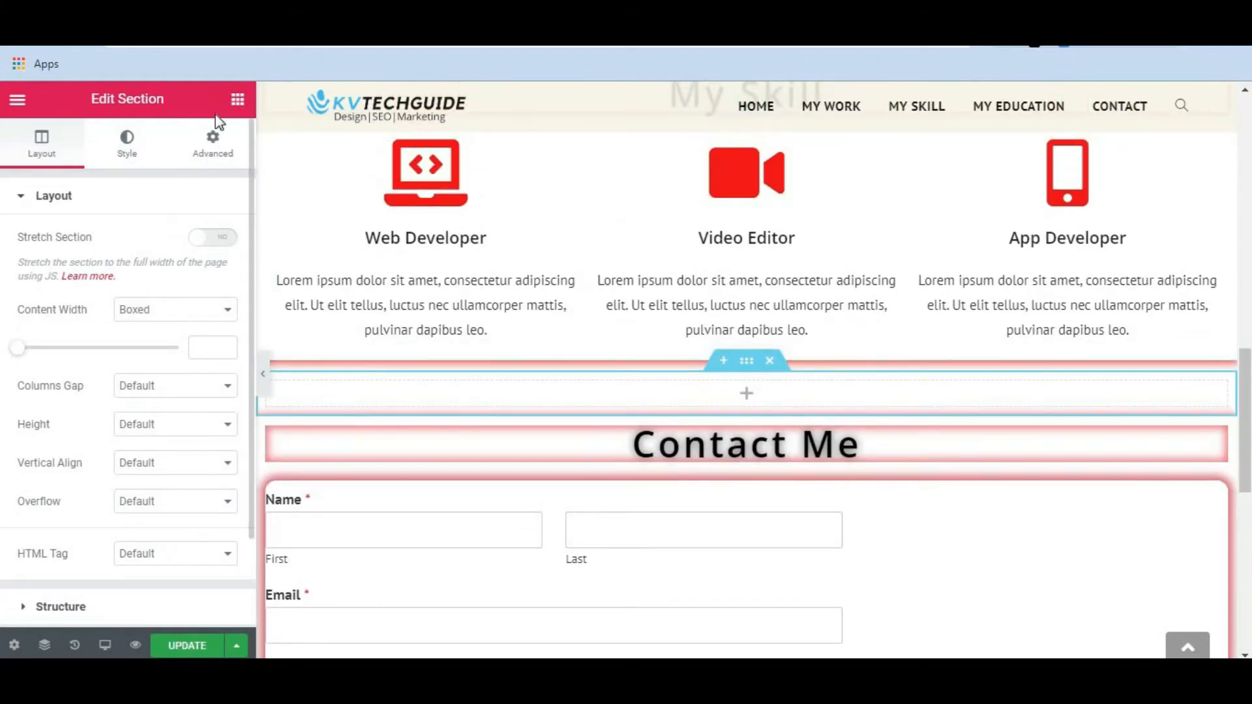
click(237, 104)
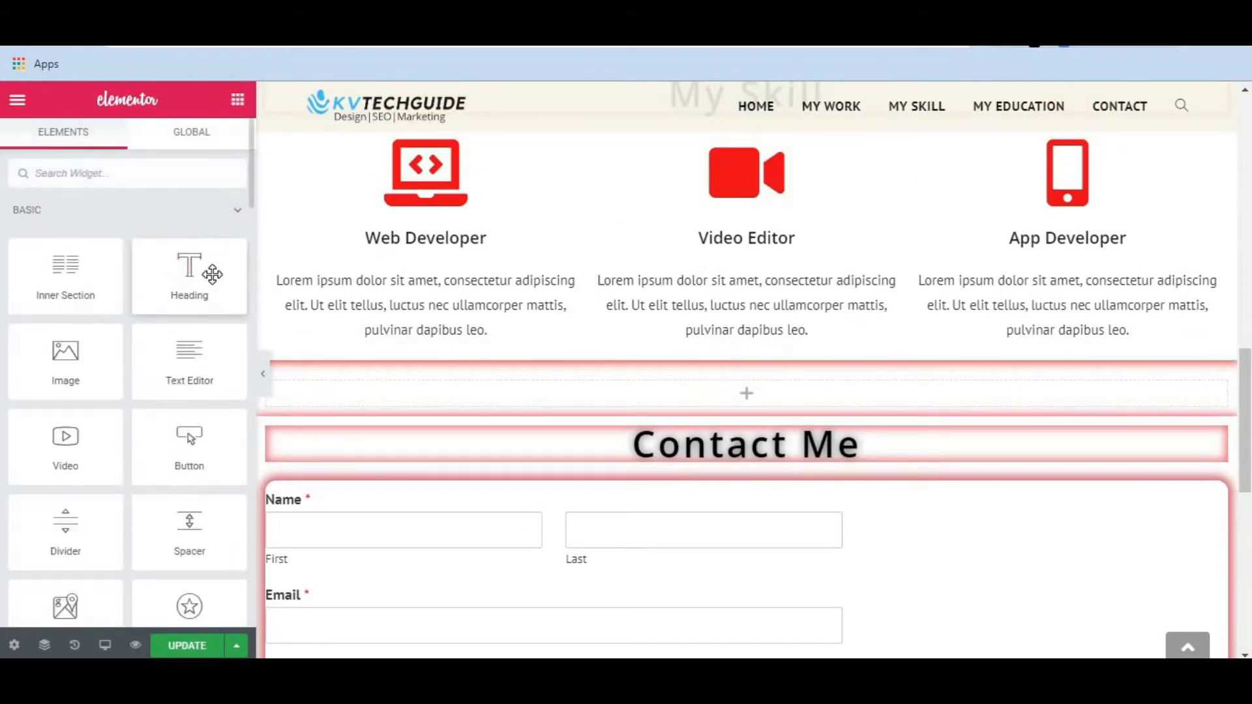
drag(188, 263, 730, 389)
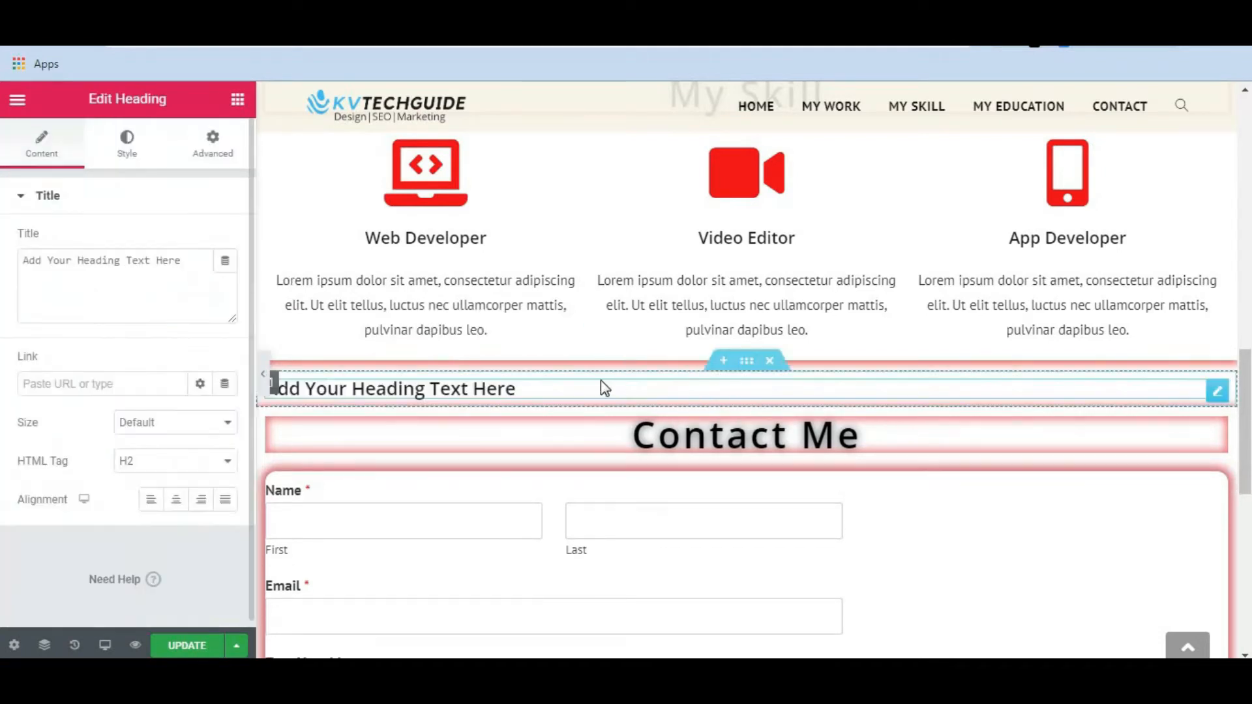
key(ctrl+a)
text(I)
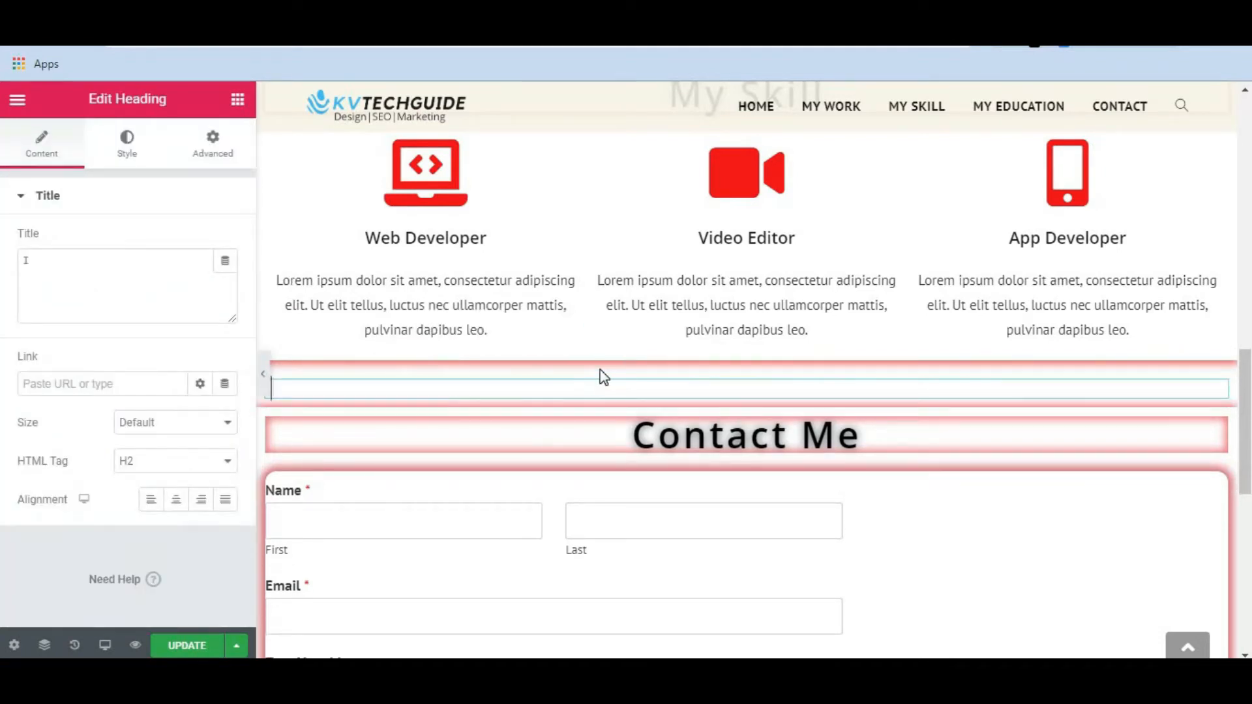
text(mage Gallery)
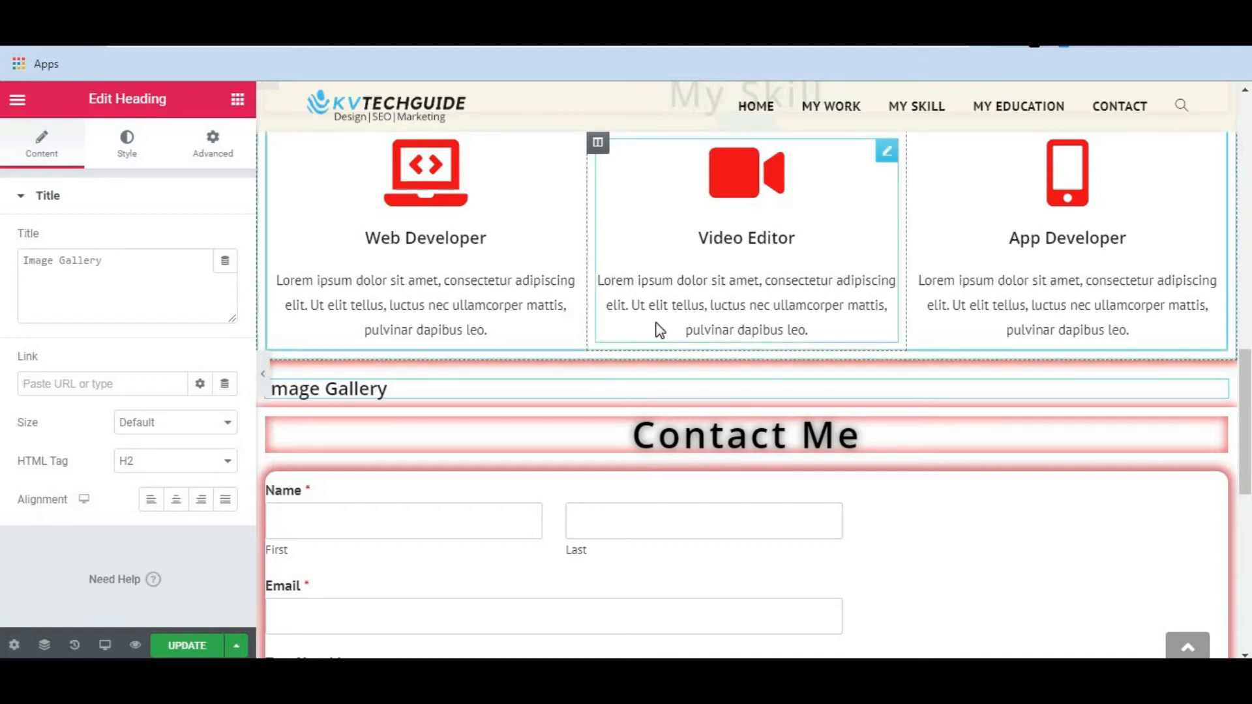
Centre the Image Gallery heading and set its text color to black (#000000)
click(175, 504)
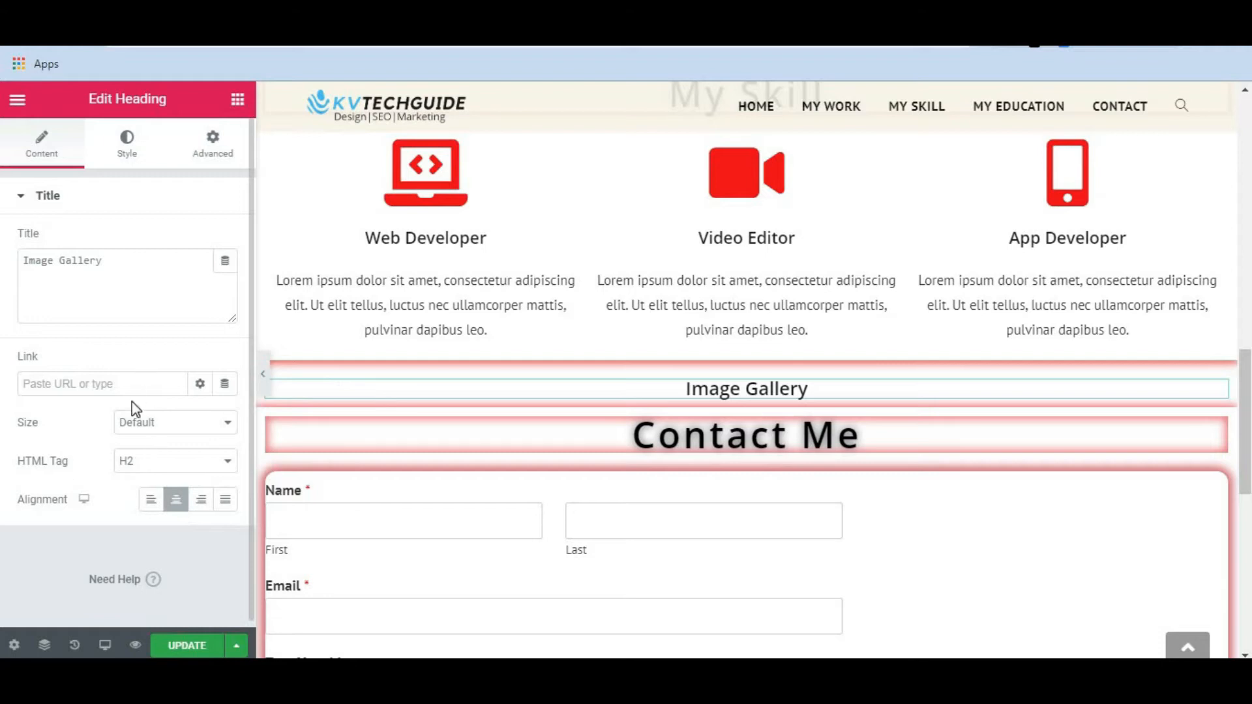
click(127, 141)
click(200, 241)
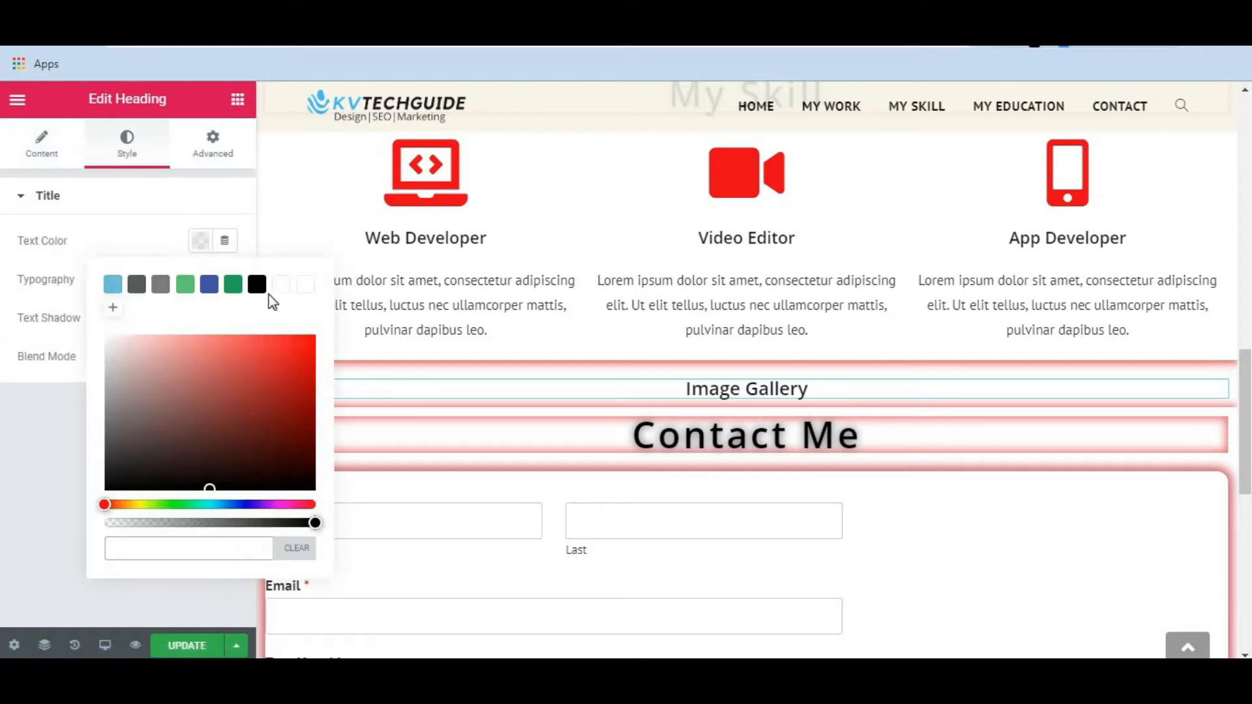
click(258, 291)
click(92, 254)
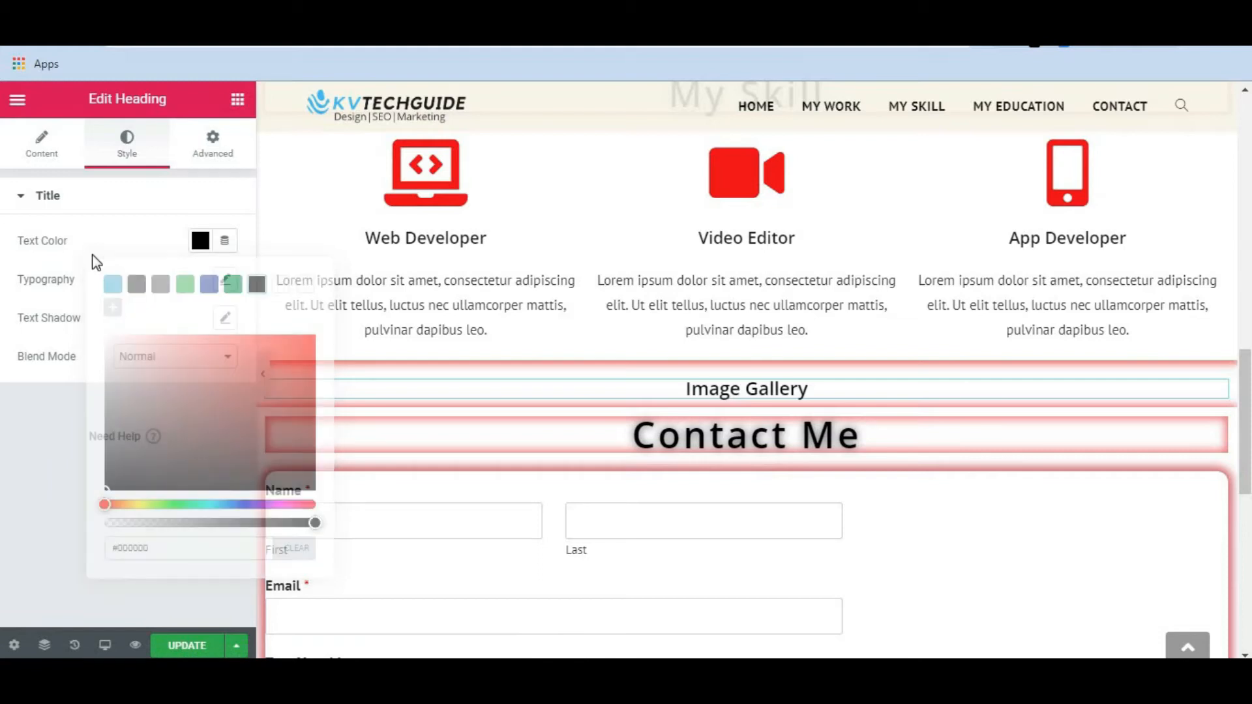
Set the Image Gallery heading's typography to the Tahoma font family at 30 px
click(224, 279)
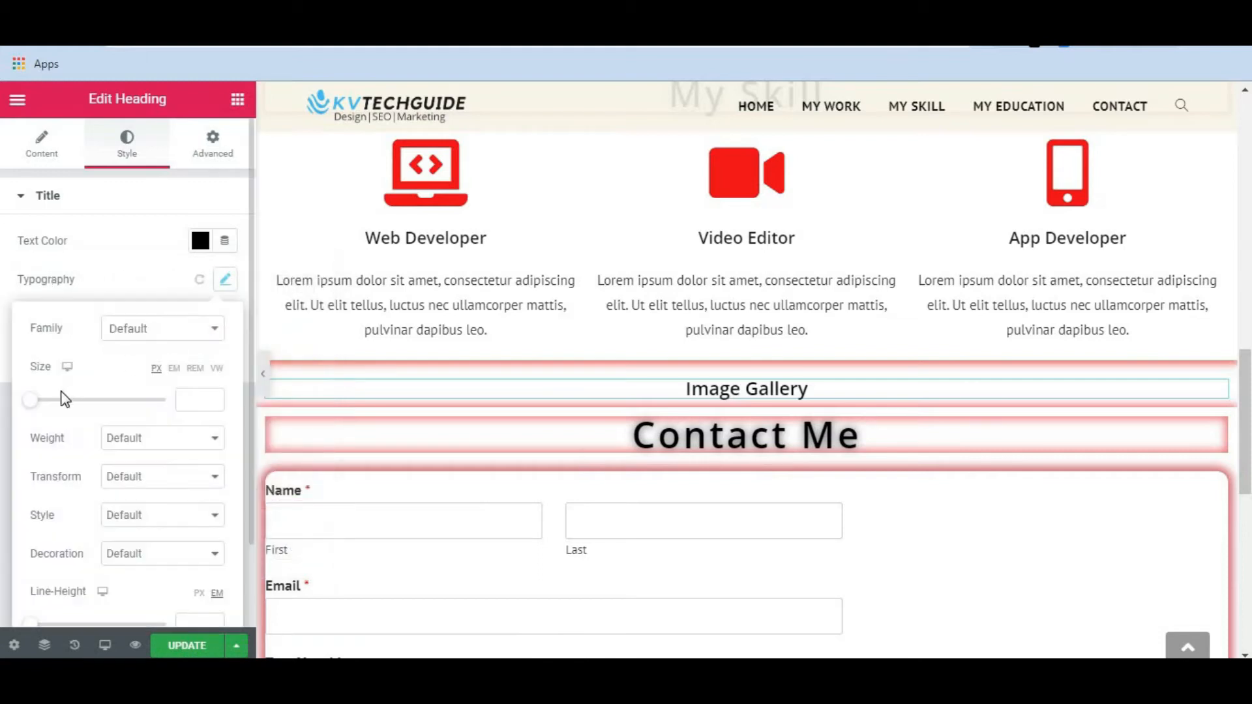
drag(33, 405, 51, 408)
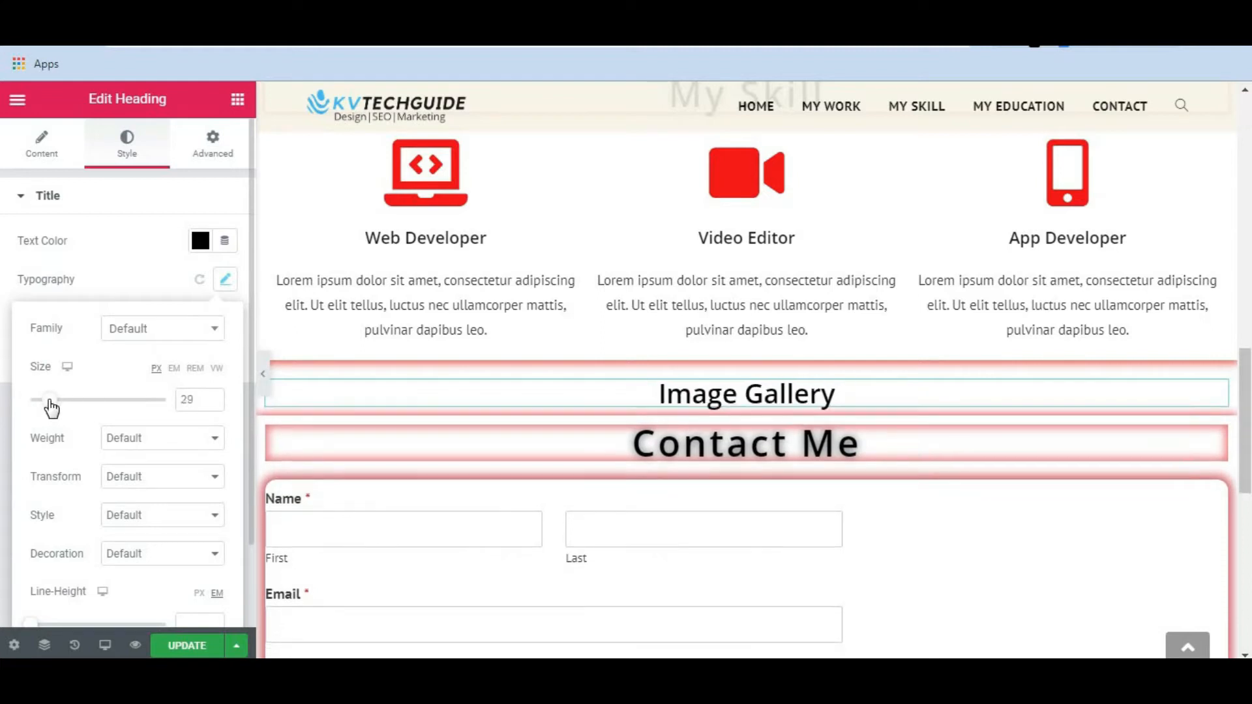
click(213, 396)
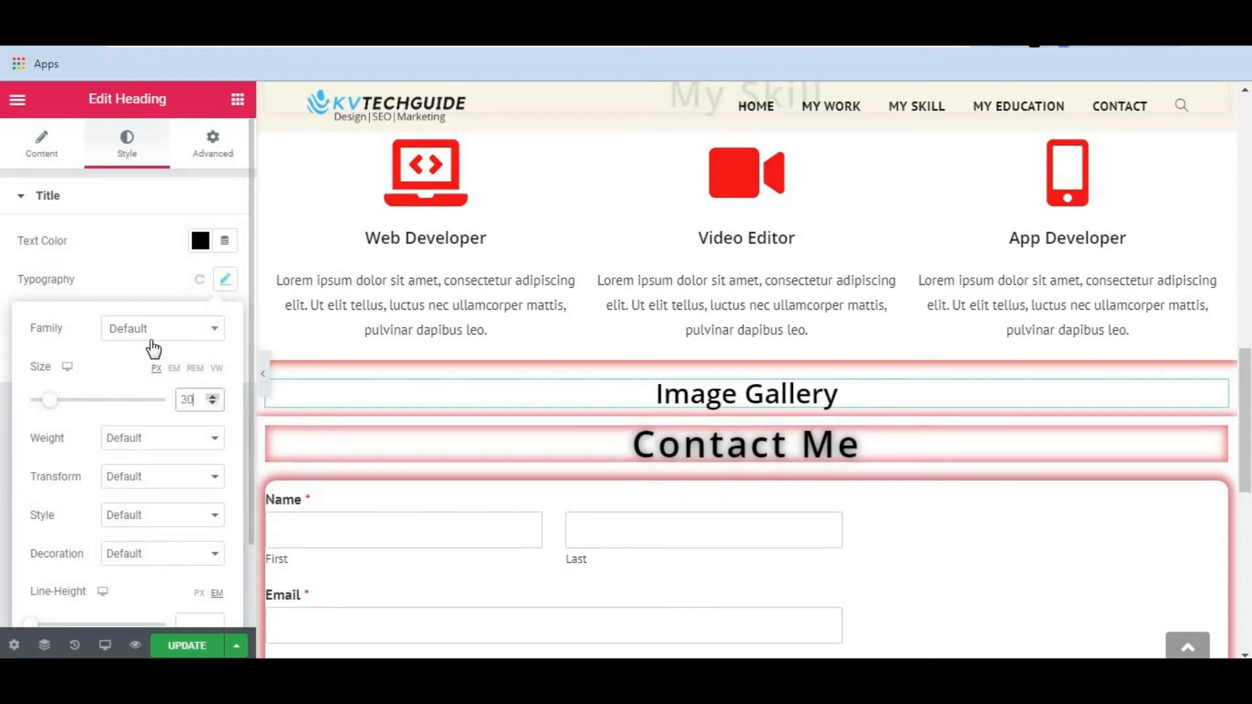
click(189, 336)
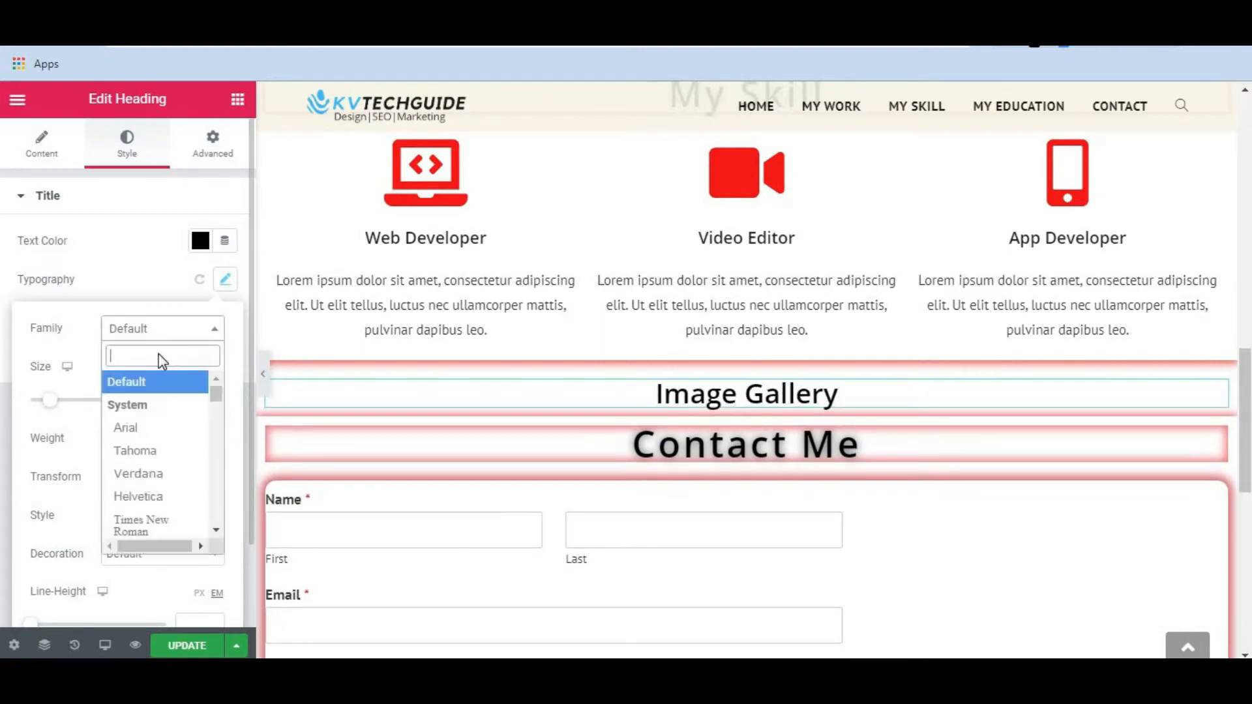
click(139, 451)
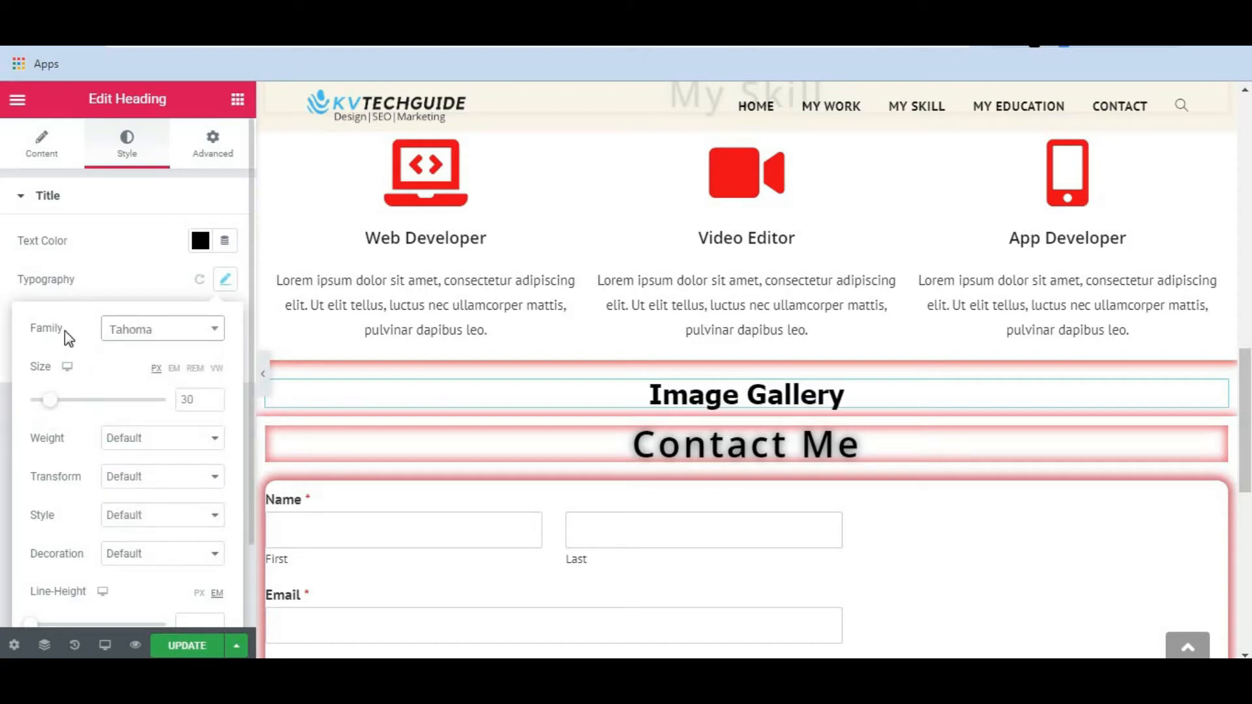
click(116, 270)
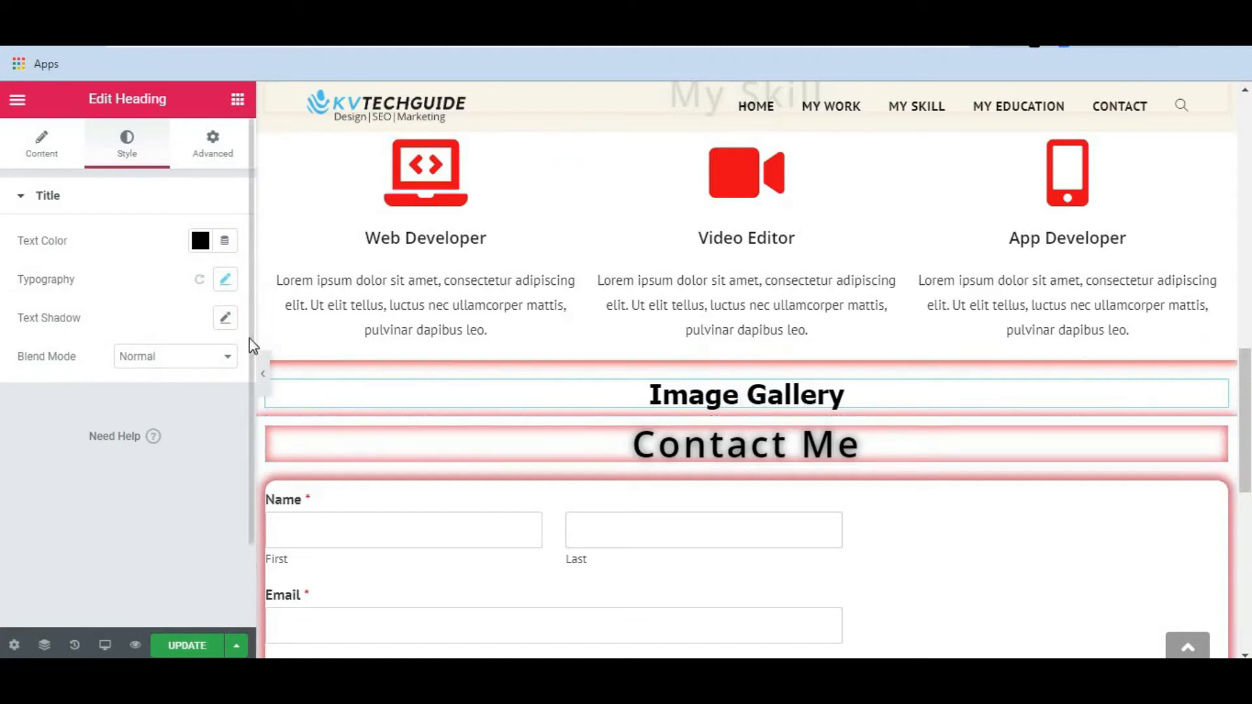
Find the Basic Gallery widget by searching for "basic" and place it below the Image Gallery heading
click(238, 101)
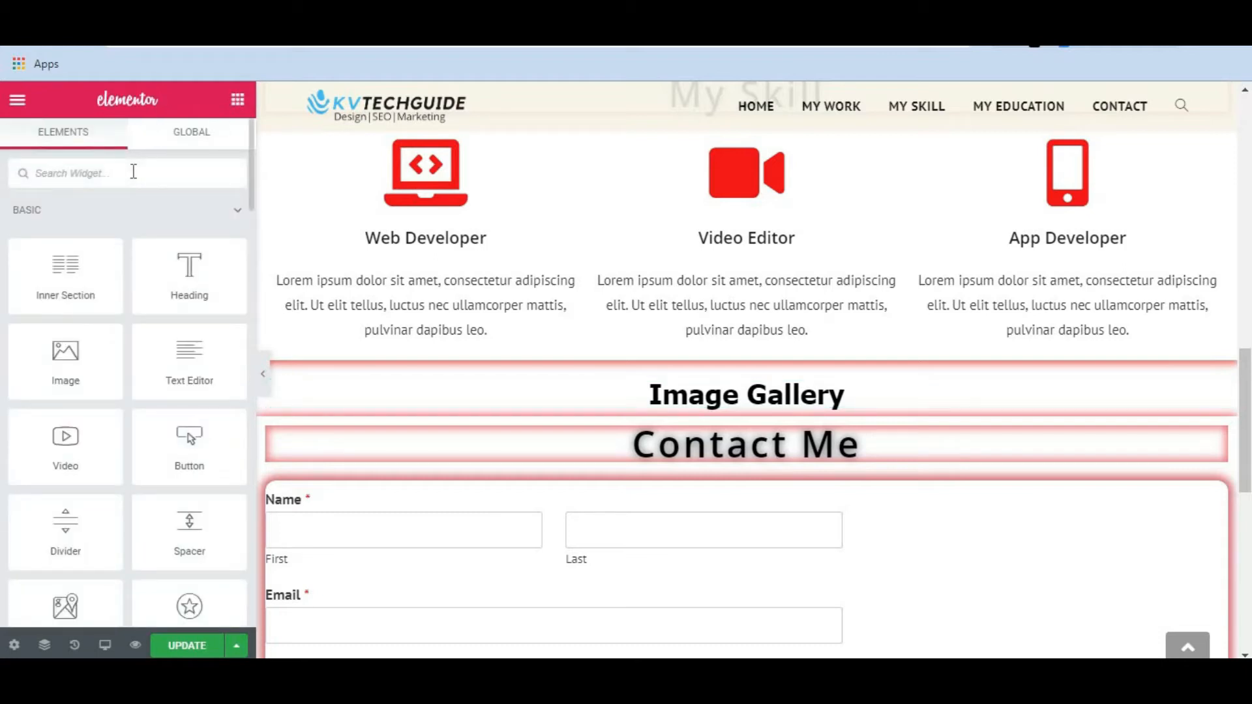
text(basic)
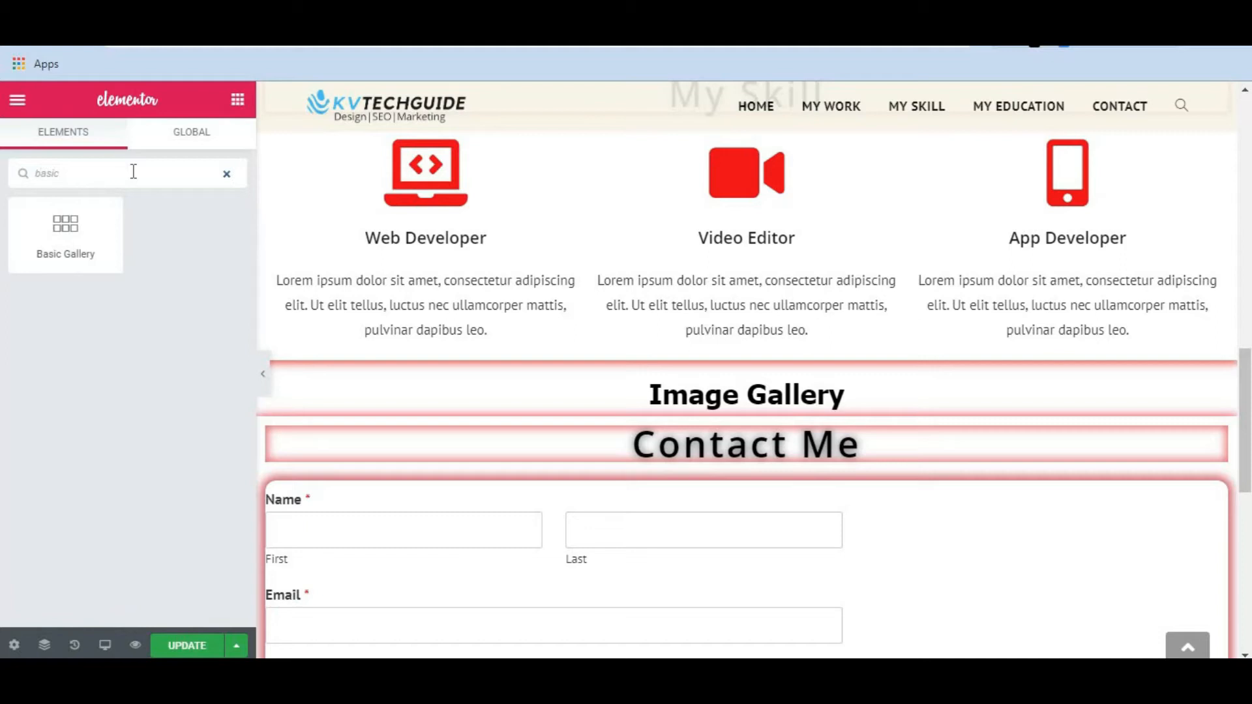
drag(70, 226, 732, 416)
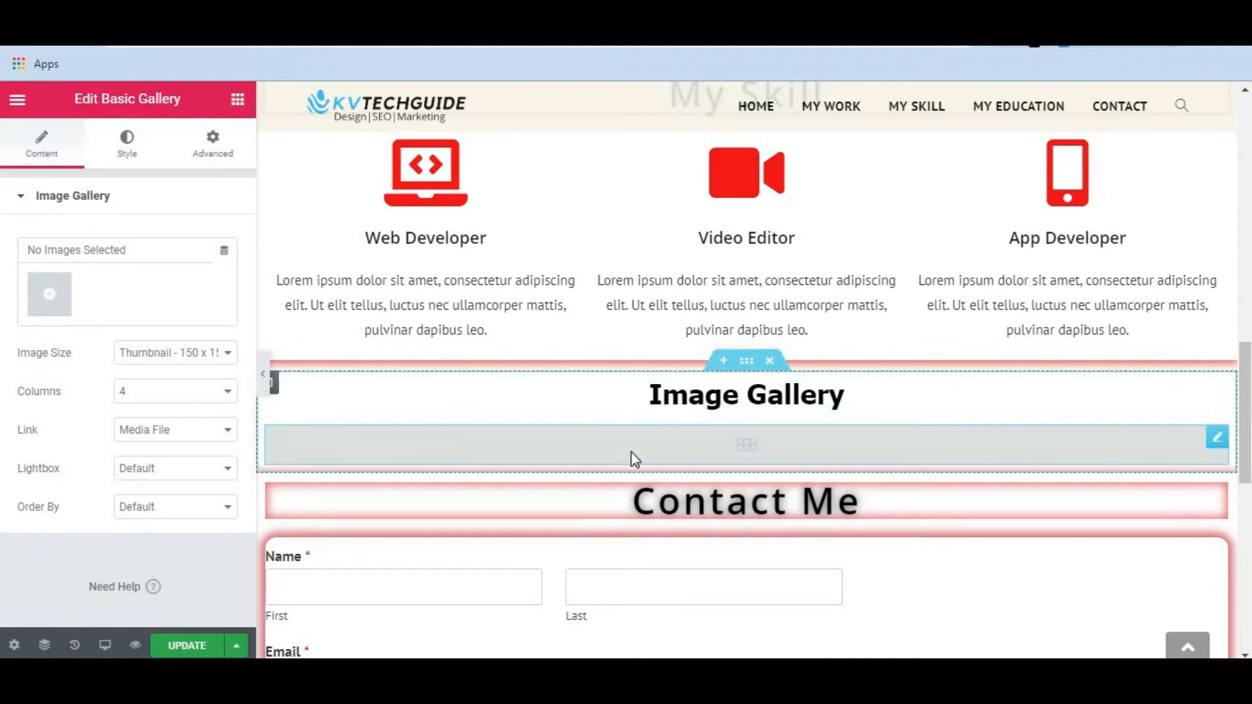
Upload six images to the Basic Gallery: laptop-3196481_640, office-1081807_640, office-1209640_640, paper-3213924_640, people-2568603_640 and startup-594090_640
click(50, 294)
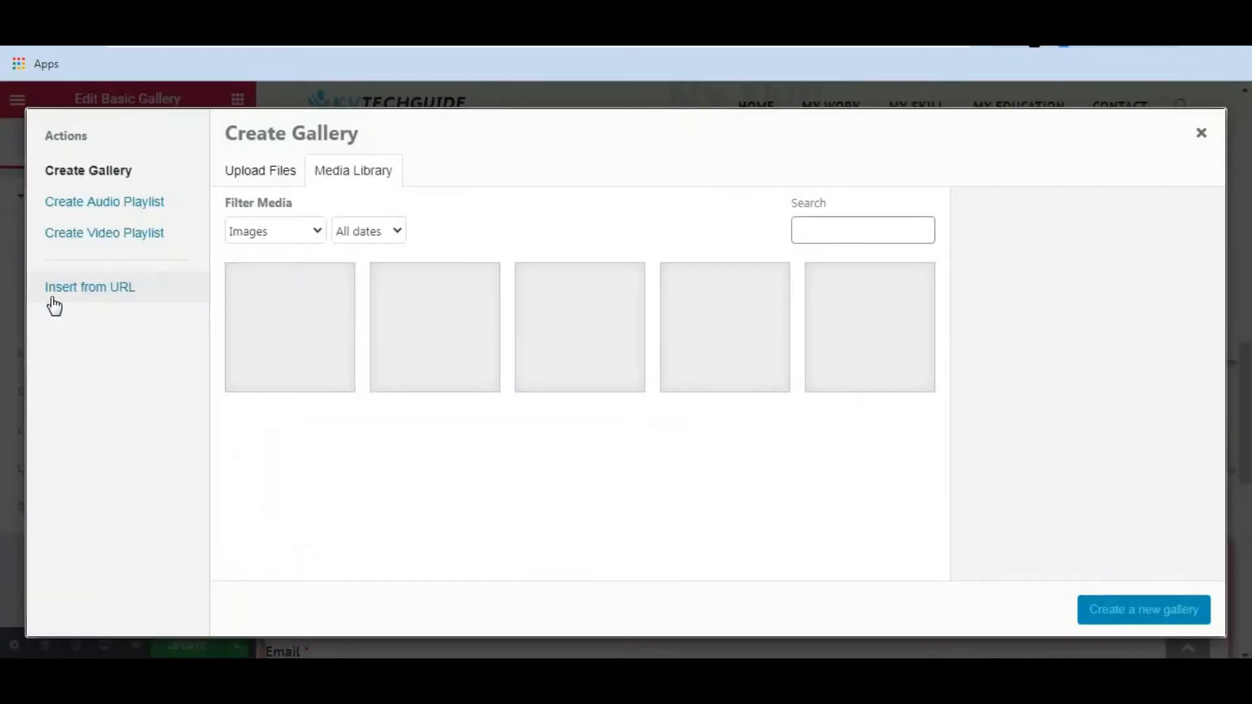
click(249, 178)
click(742, 402)
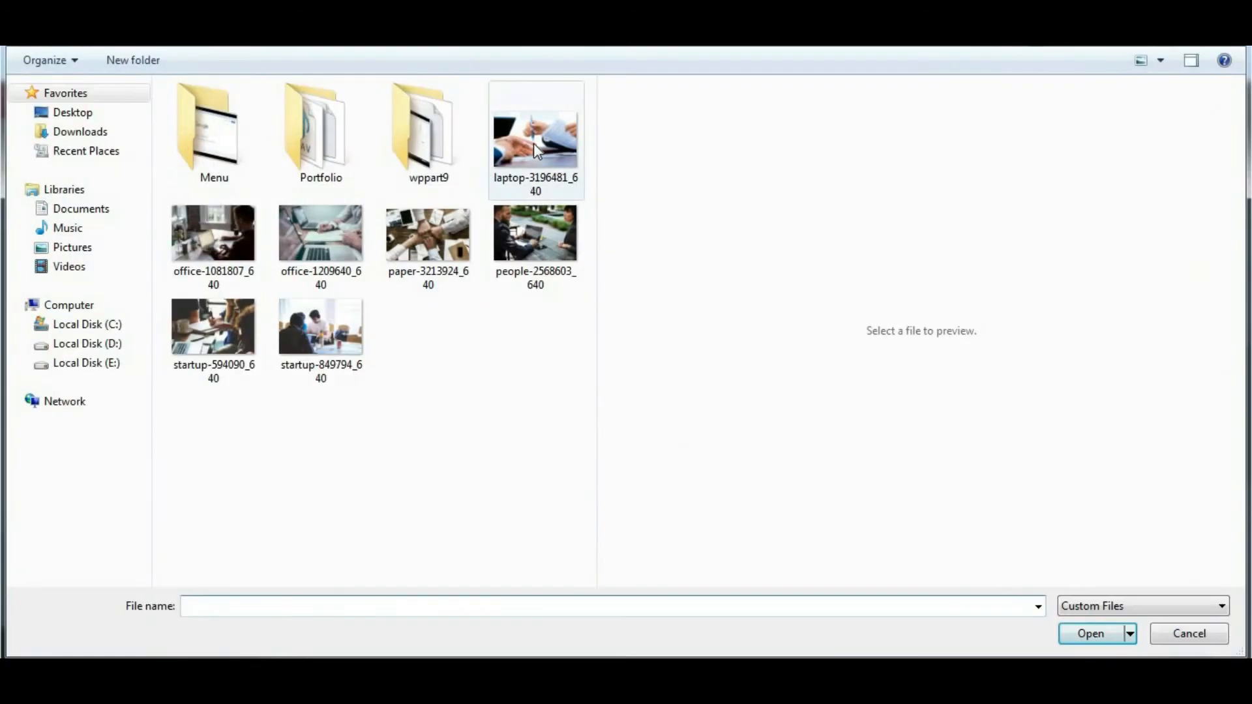
click(536, 147)
ctrl+click(214, 248)
ctrl+click(320, 248)
ctrl+click(429, 248)
ctrl+click(535, 248)
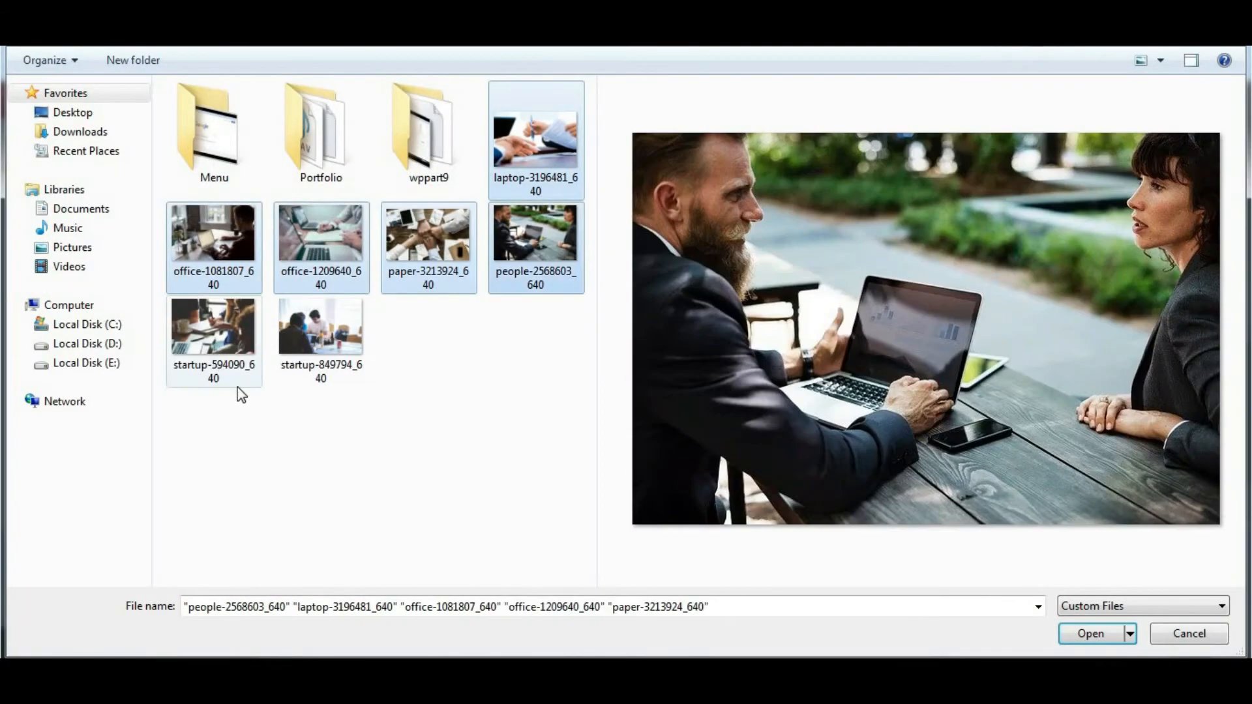
ctrl+click(196, 340)
click(1097, 631)
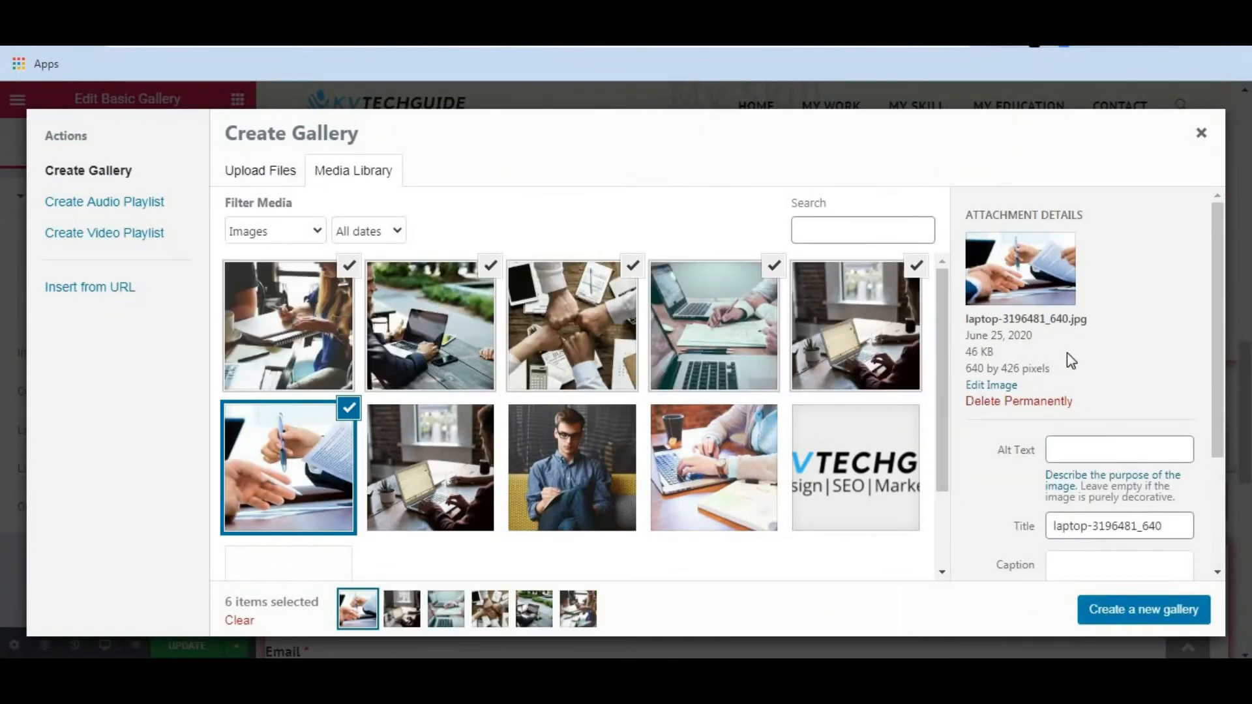
Create a gallery from the uploaded images, reorder it to start with office-1209640, paper-3213924, office-1081807 and laptop-3196481, and insert it
scroll(1062, 365, down, 3)
click(1129, 616)
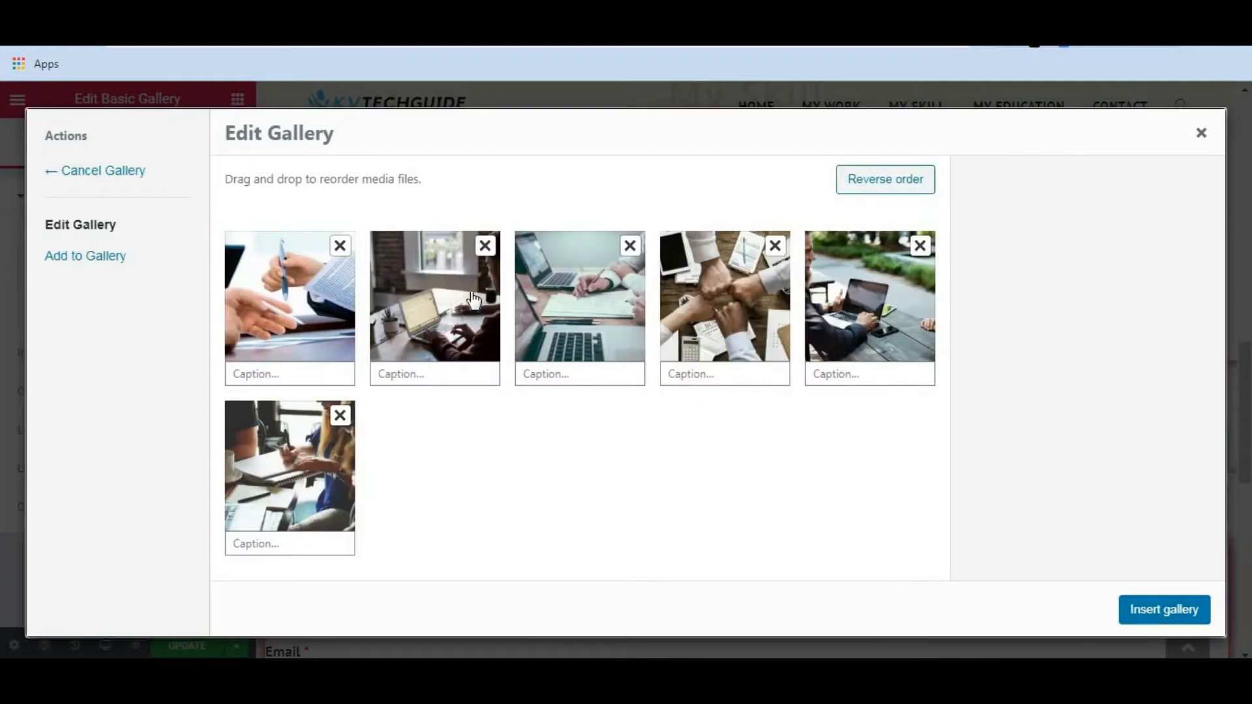
drag(472, 299, 347, 294)
drag(553, 298, 429, 288)
drag(726, 291, 600, 285)
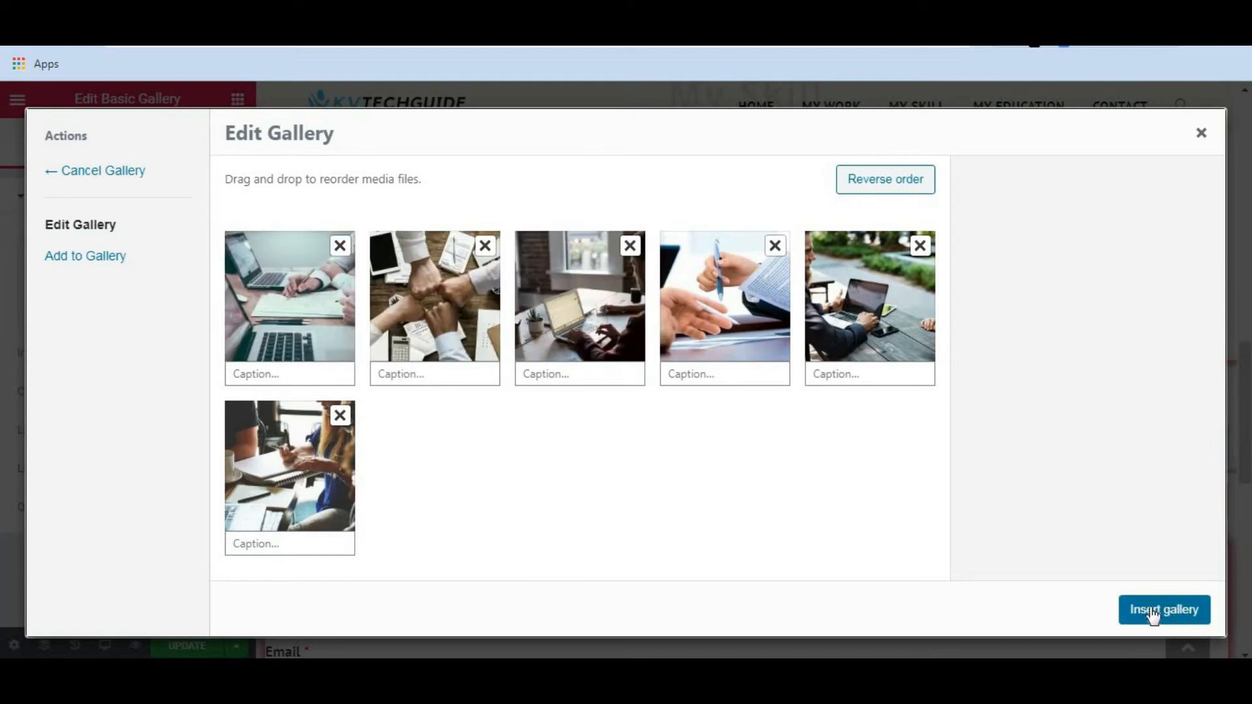
click(1157, 611)
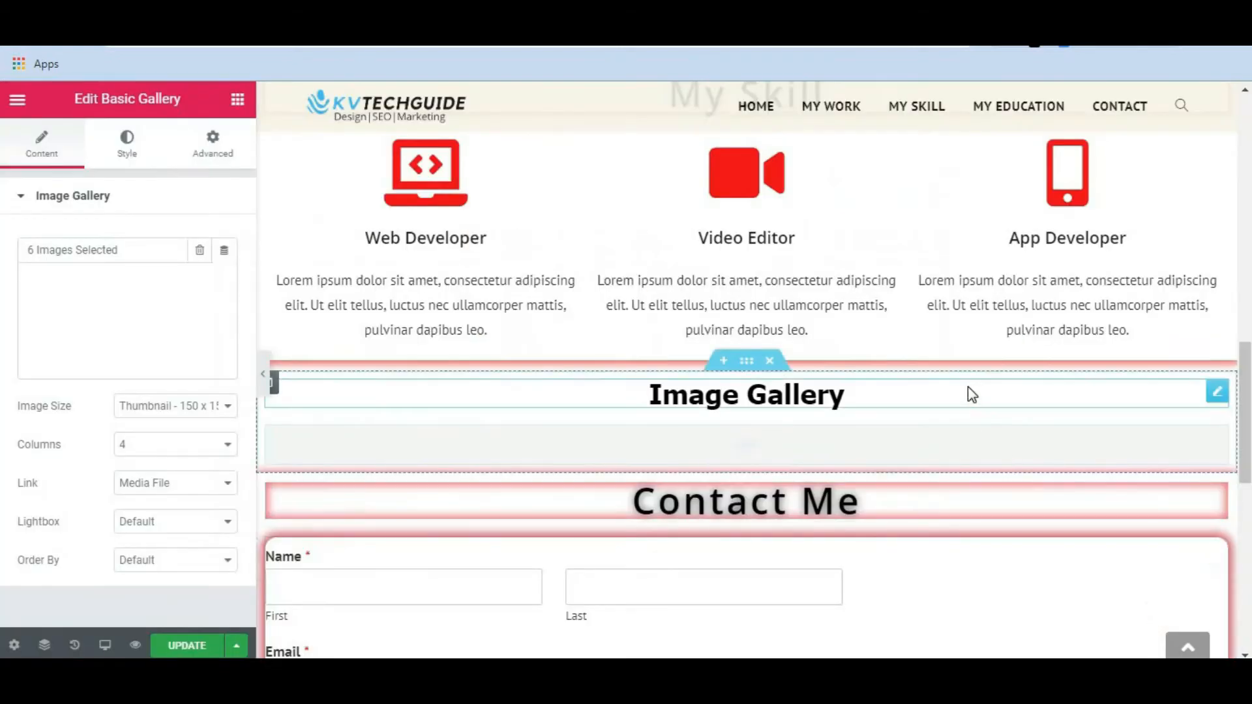
scroll(976, 305, down, 3)
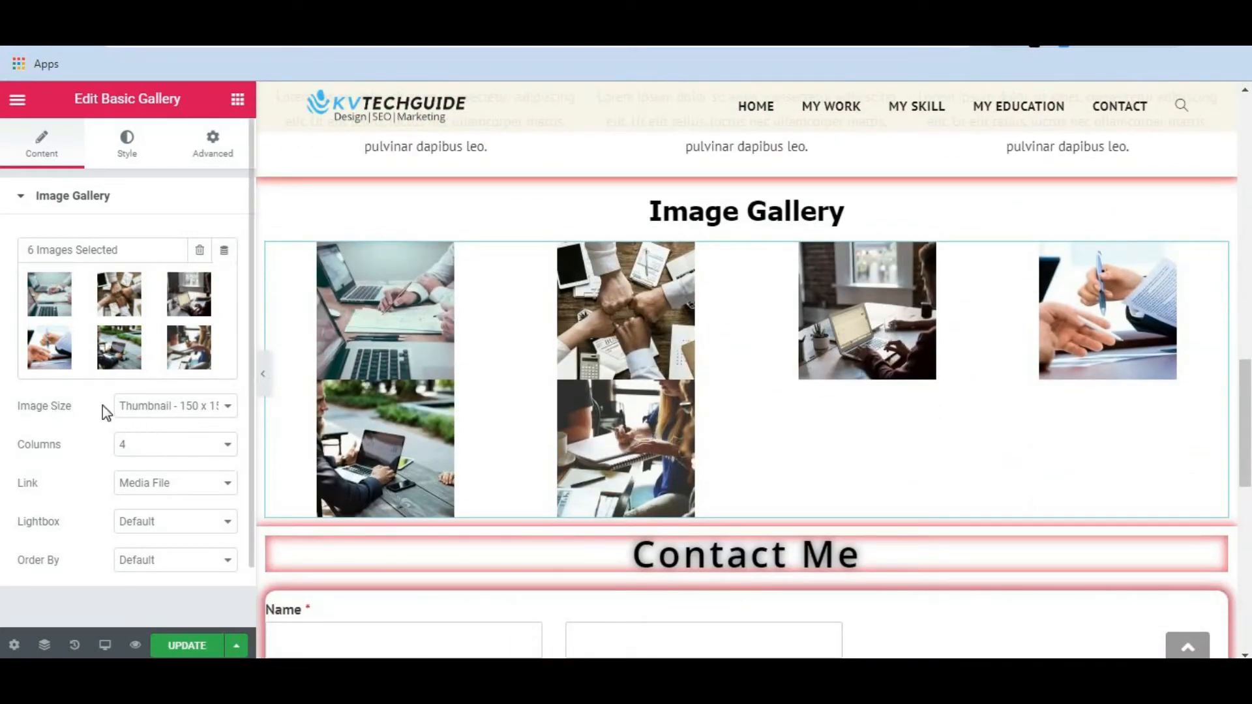
Set the Basic Gallery's image size to Medium Large - 768 x 0 and its columns to 3
click(195, 411)
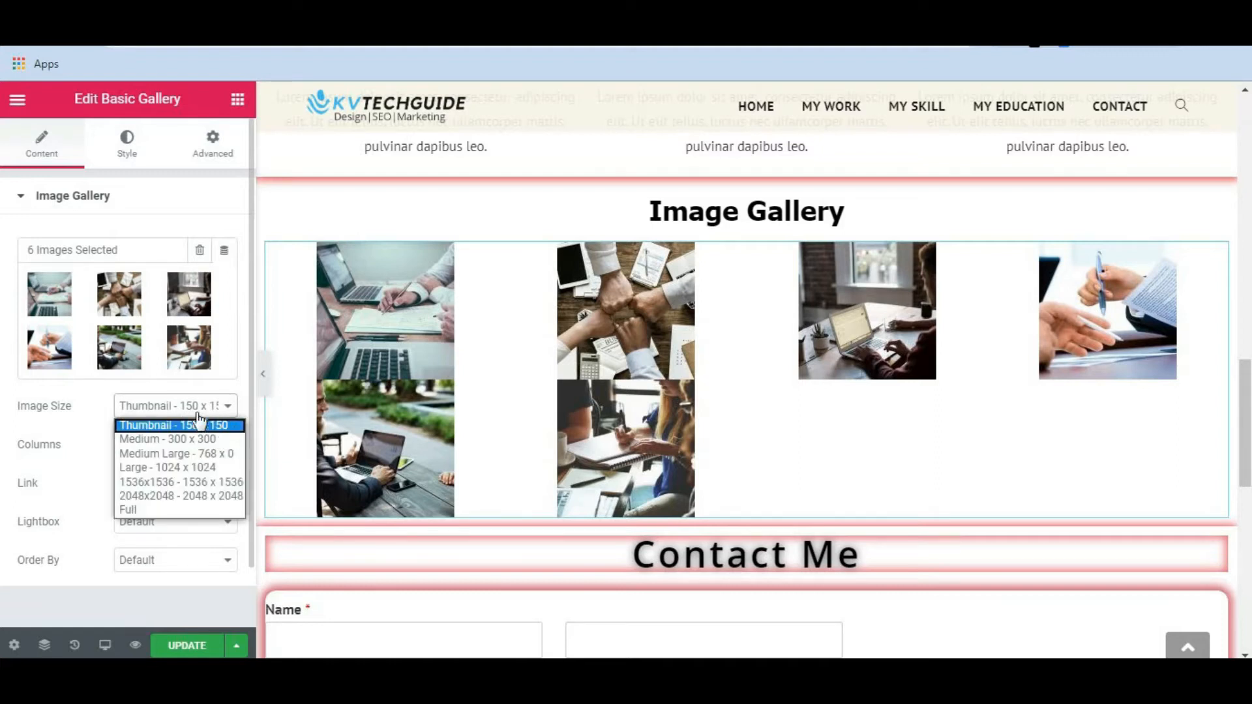
click(194, 453)
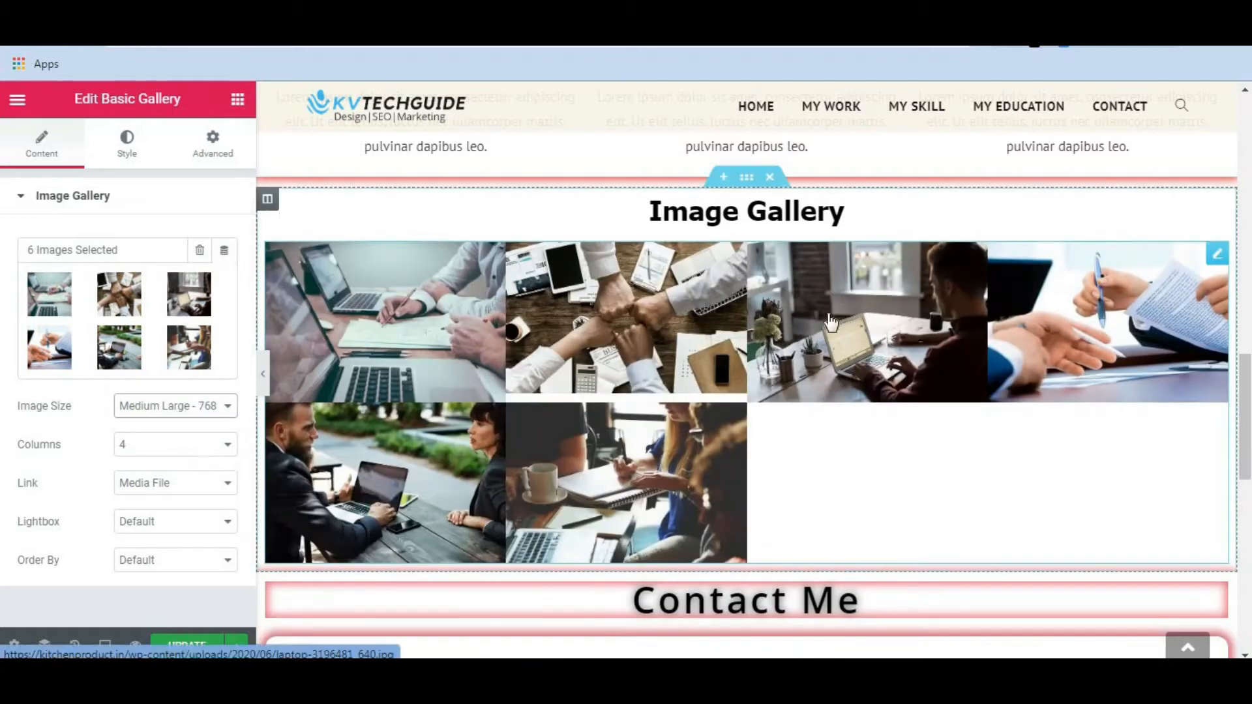
click(196, 449)
click(128, 496)
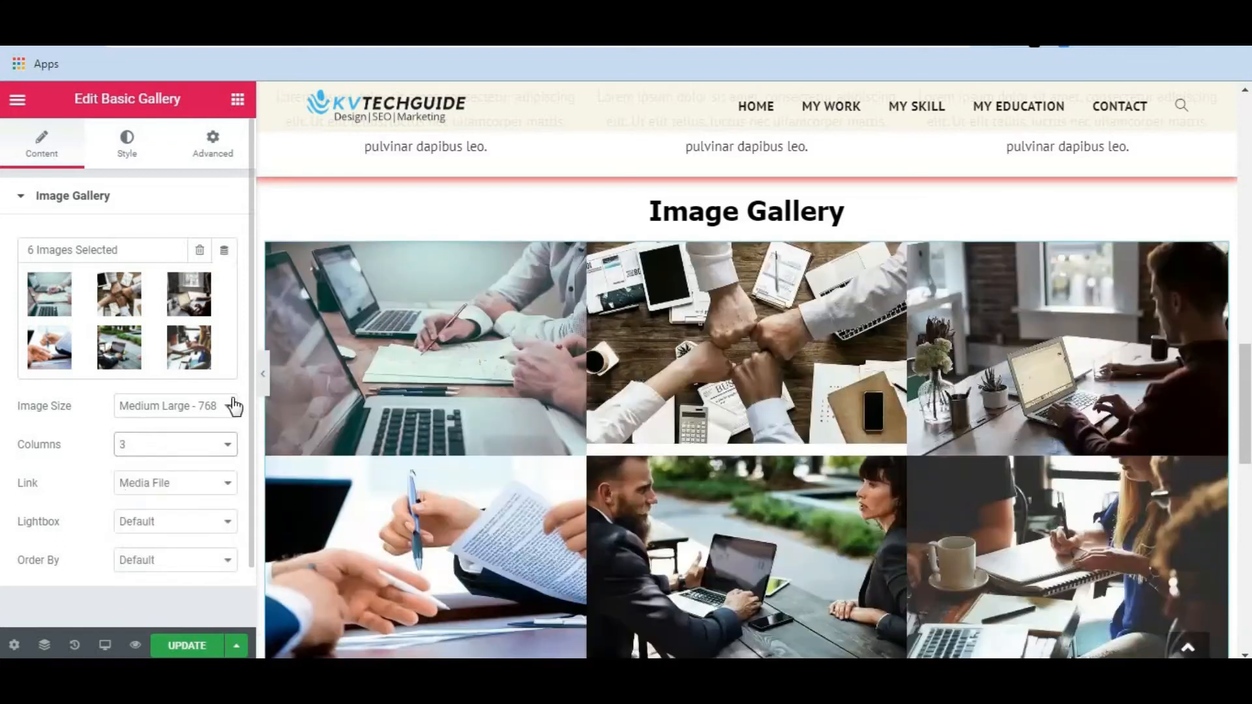
scroll(660, 391, down, 4)
scroll(660, 391, up, 4)
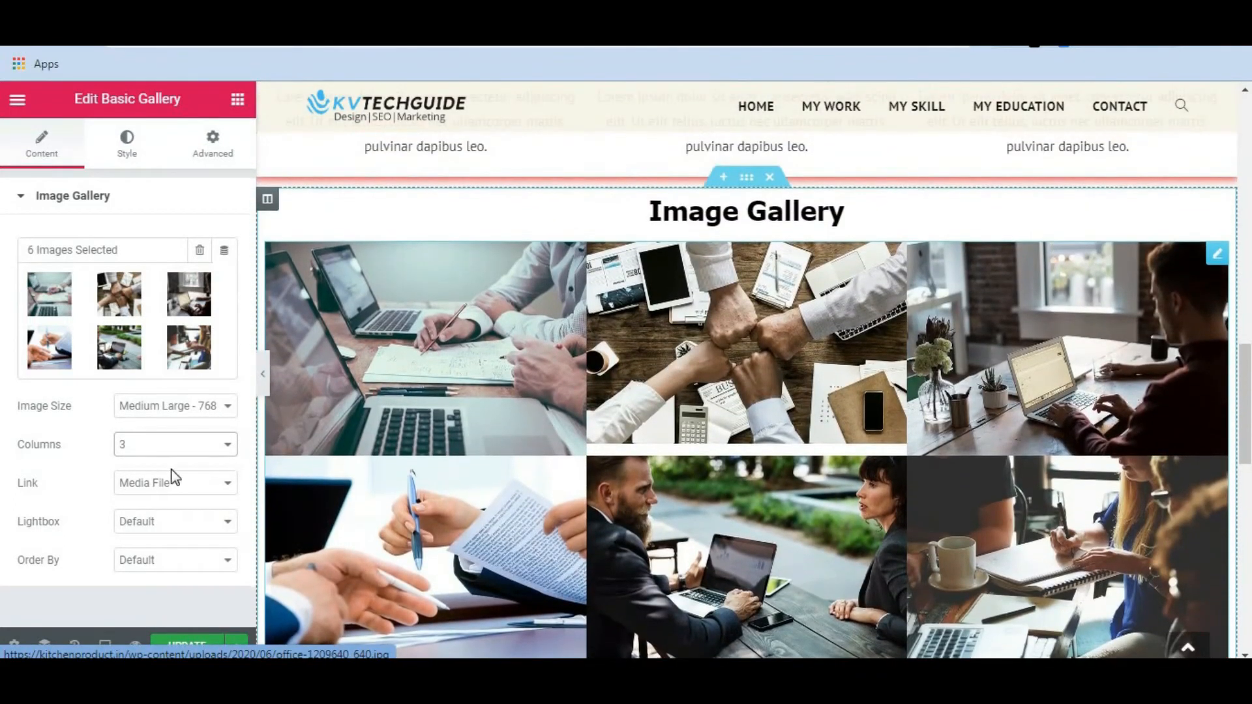
scroll(375, 526, down, 1)
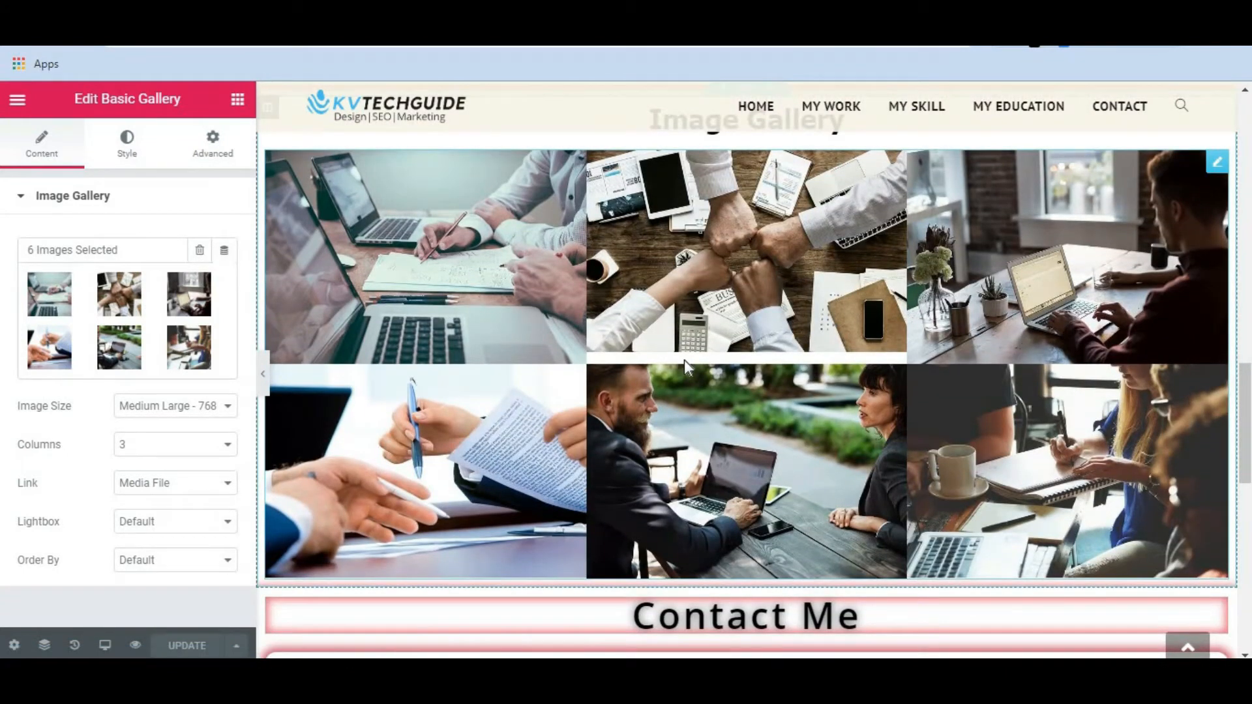
Preview the page and examine the layout of the Image Gallery section
click(137, 645)
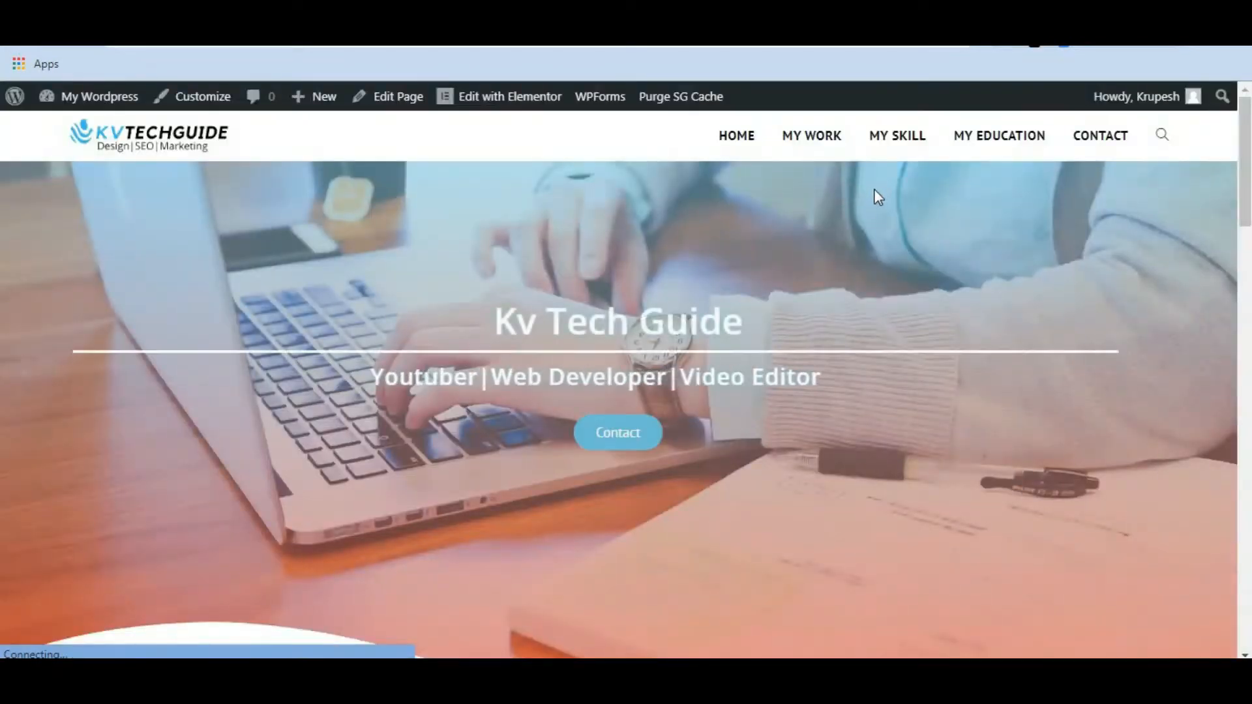
scroll(871, 190, down, 15)
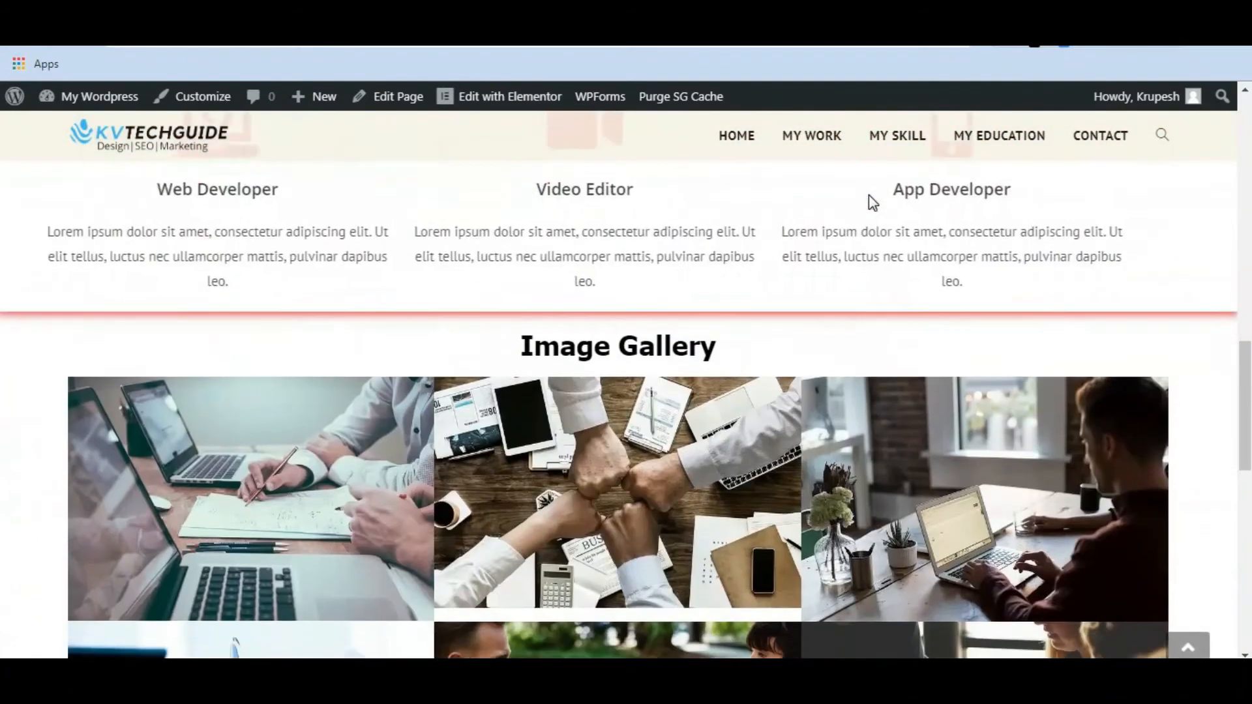
scroll(626, 366, up, 1)
scroll(652, 352, down, 1)
scroll(680, 340, up, 1)
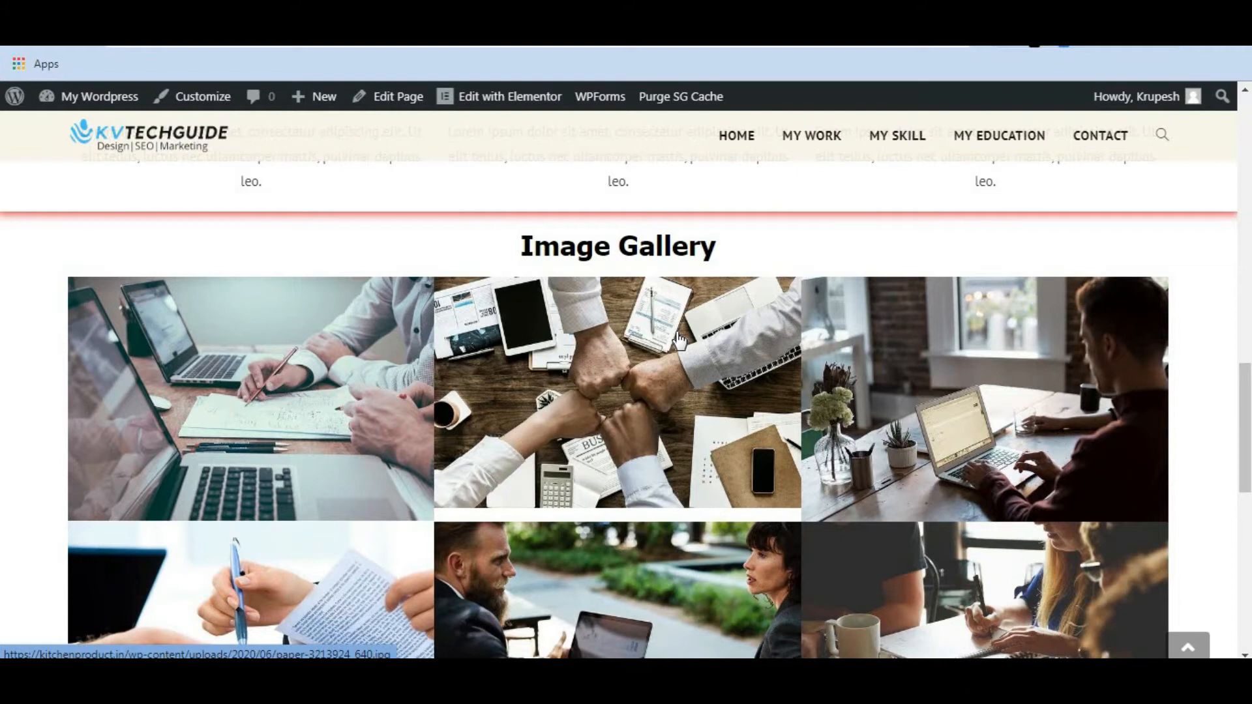
scroll(678, 339, down, 1)
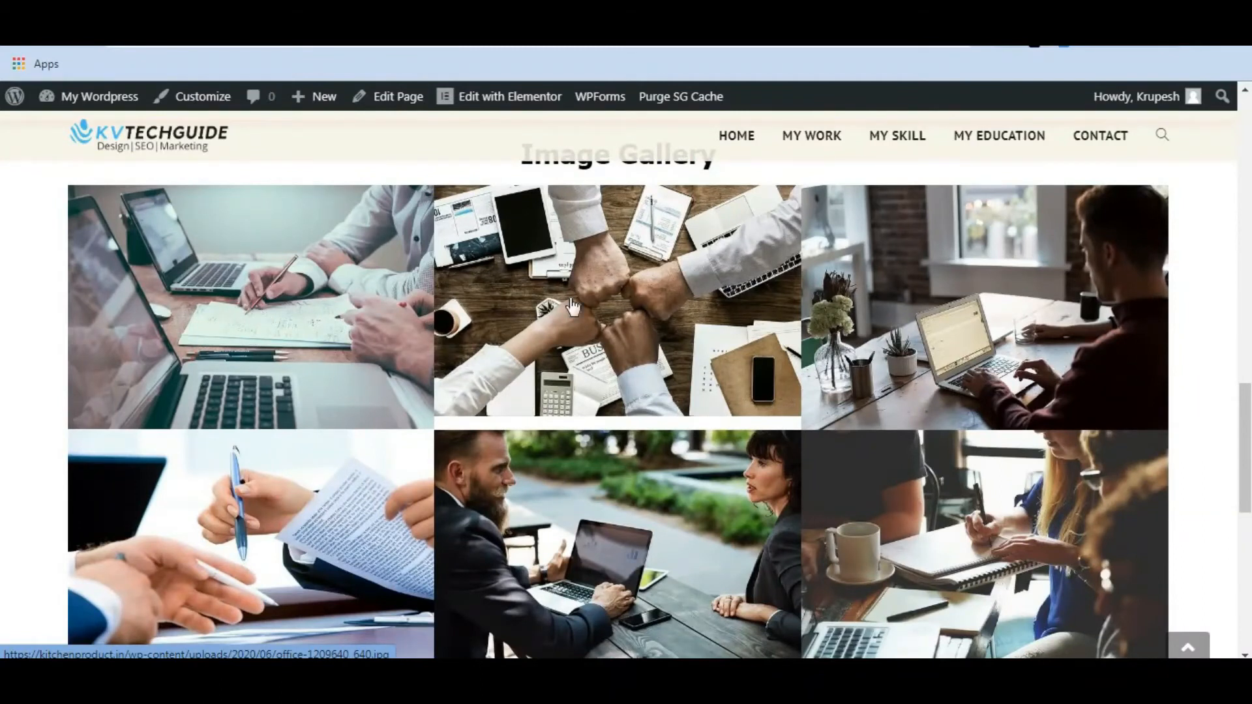
Open the first gallery image in the lightbox, browse through all the images, close it and check the surrounding page sections
click(266, 315)
click(1207, 373)
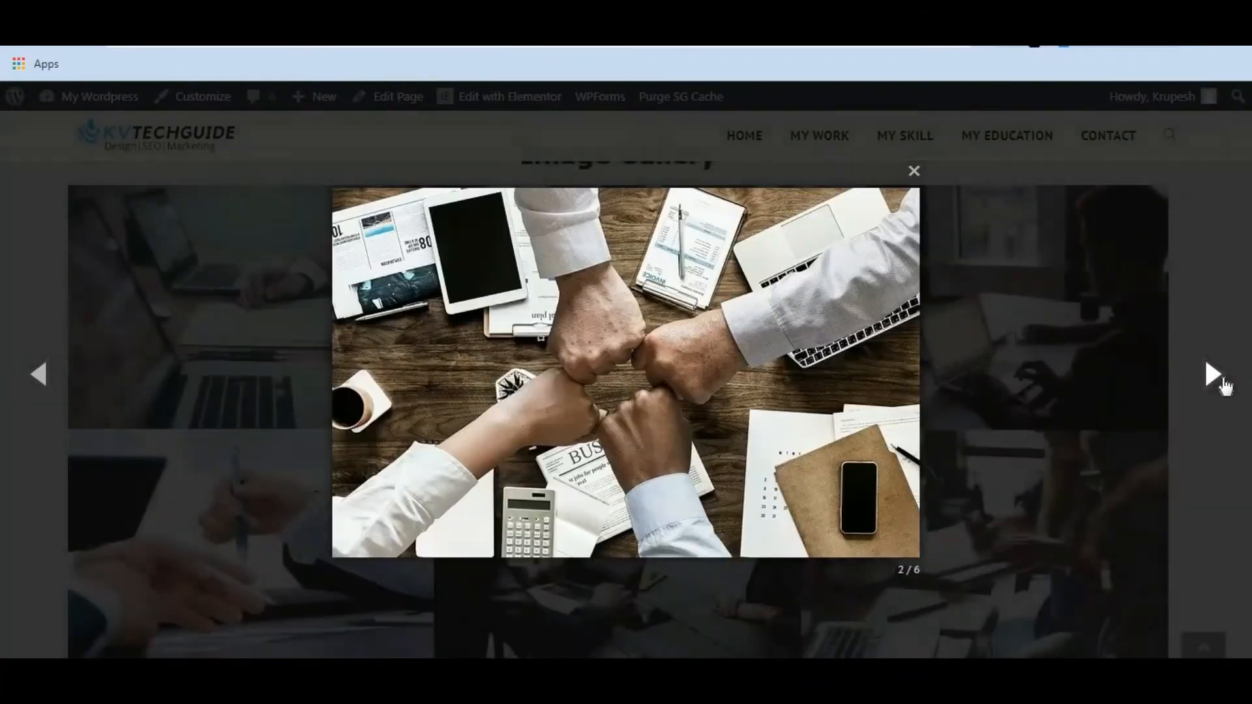
click(1210, 374)
click(1210, 375)
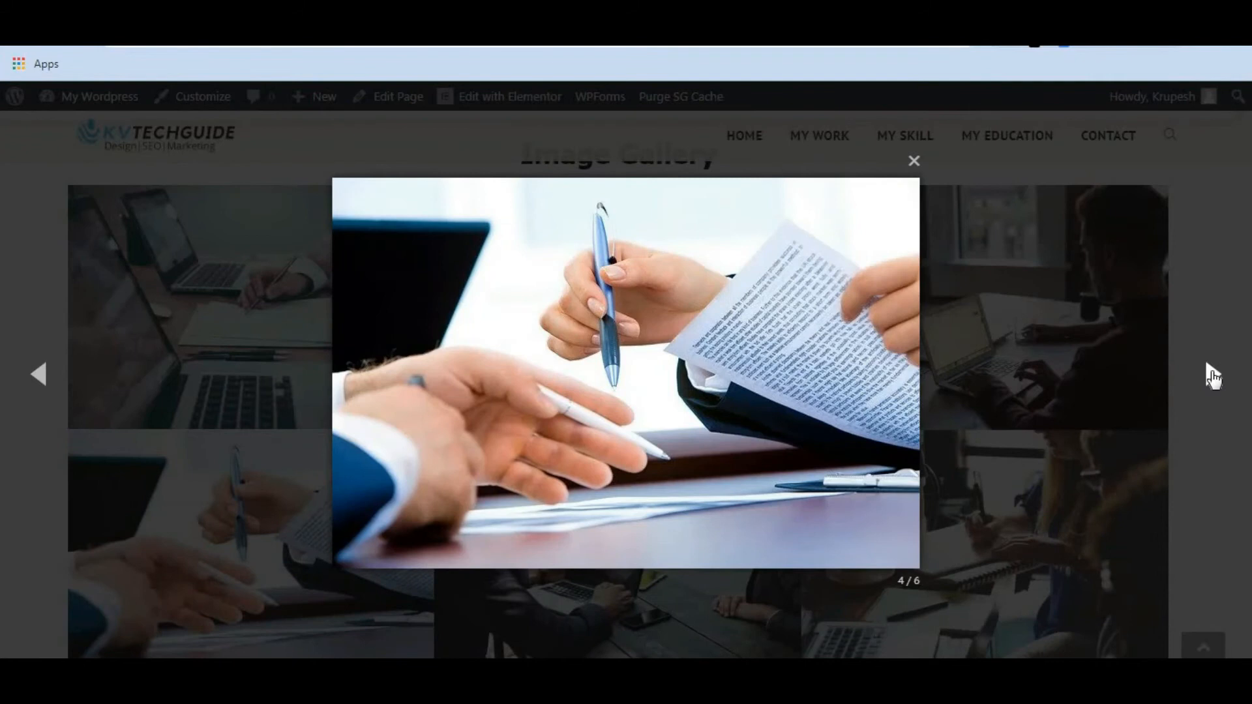
click(1211, 376)
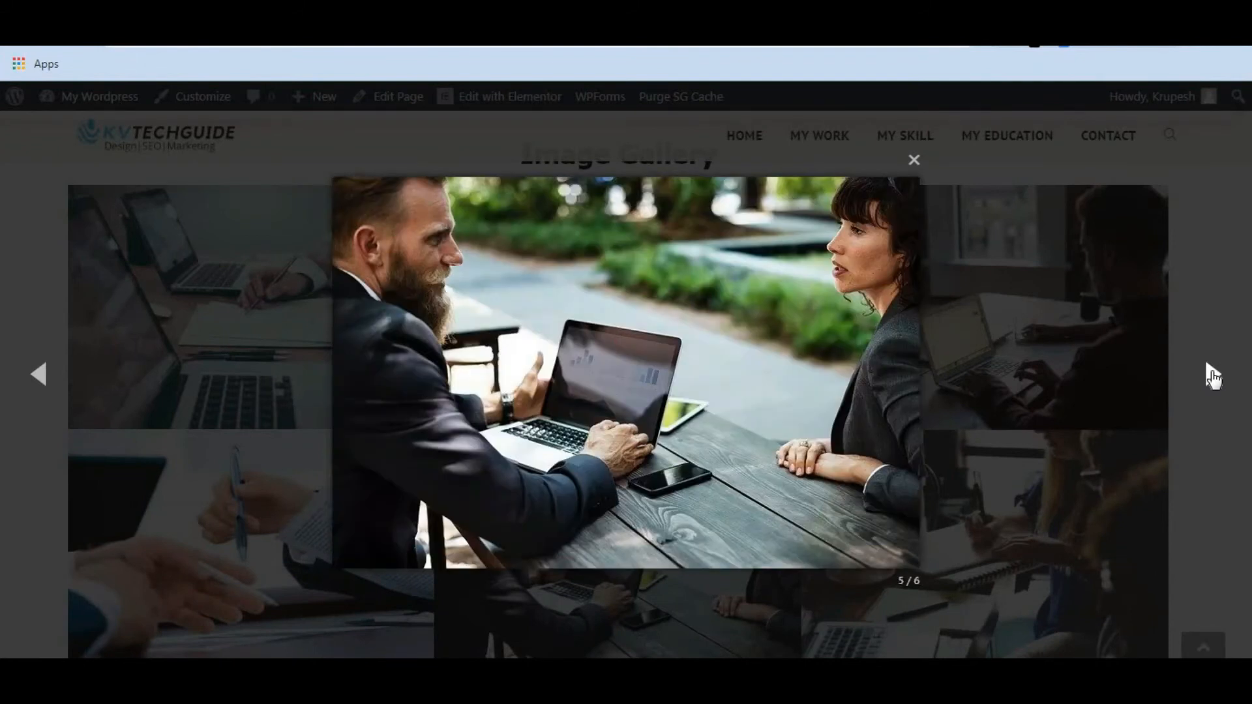
click(1212, 376)
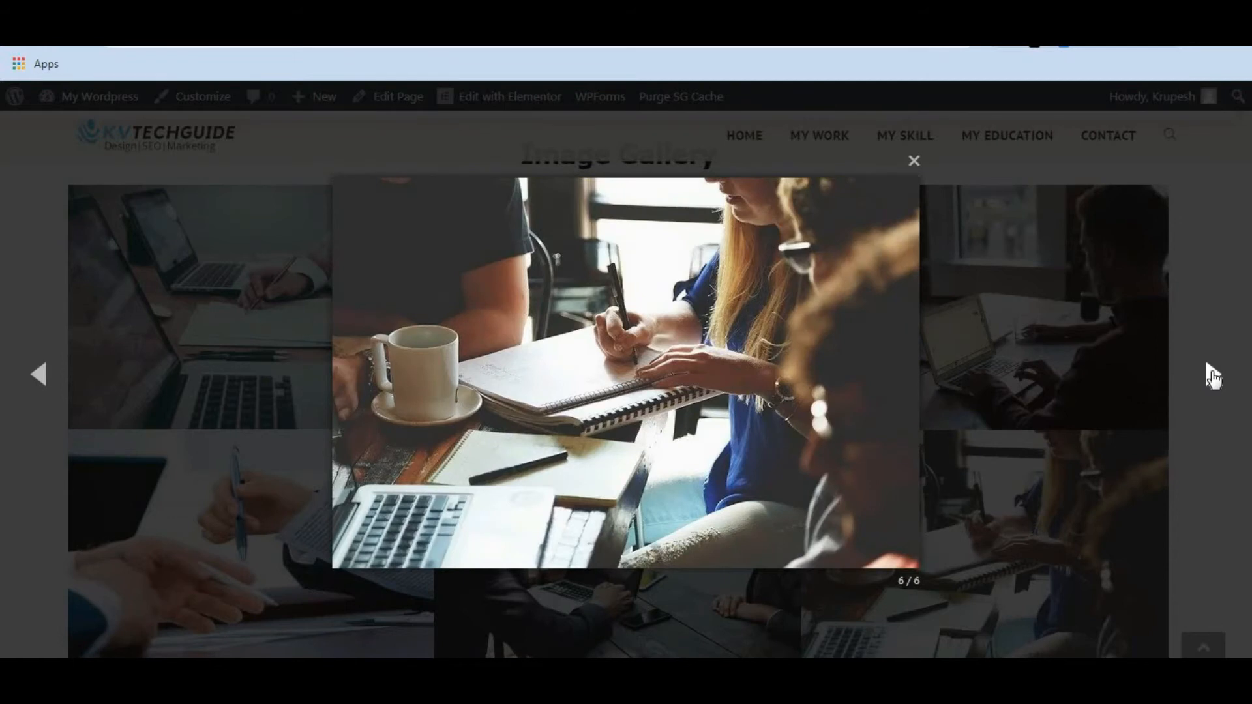
click(1212, 377)
click(1212, 377)
click(1212, 377)
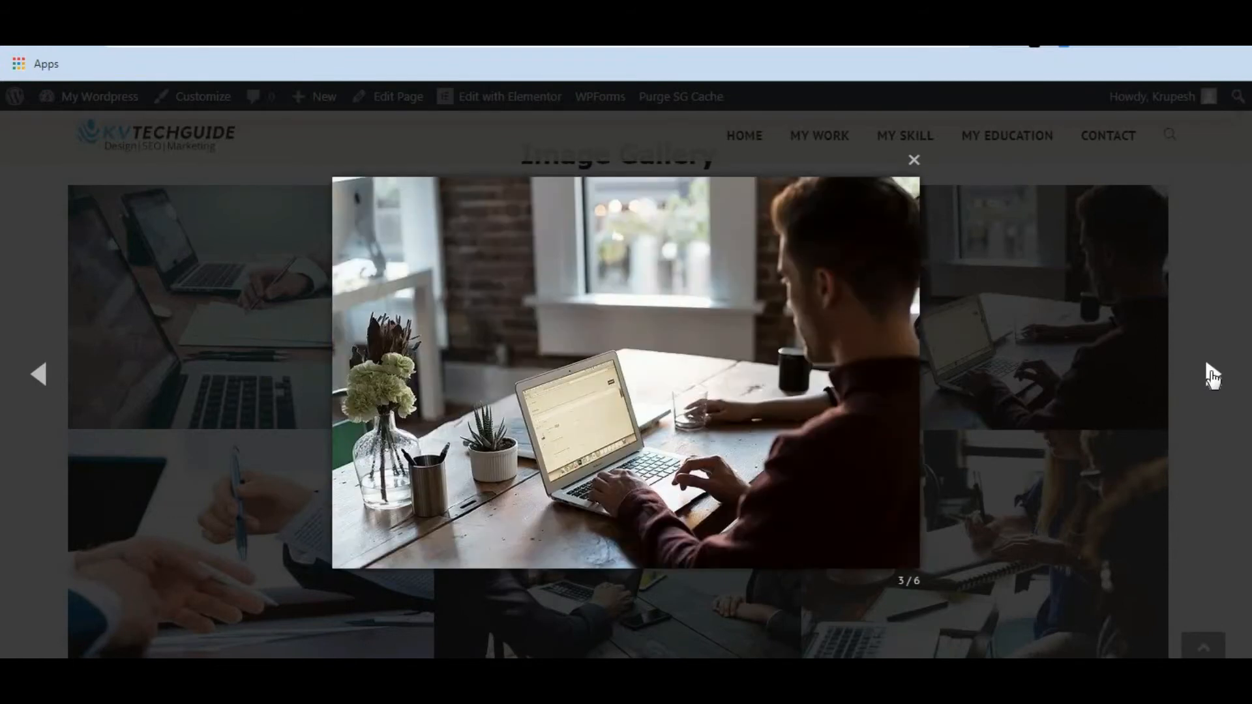
click(1212, 377)
click(1212, 377)
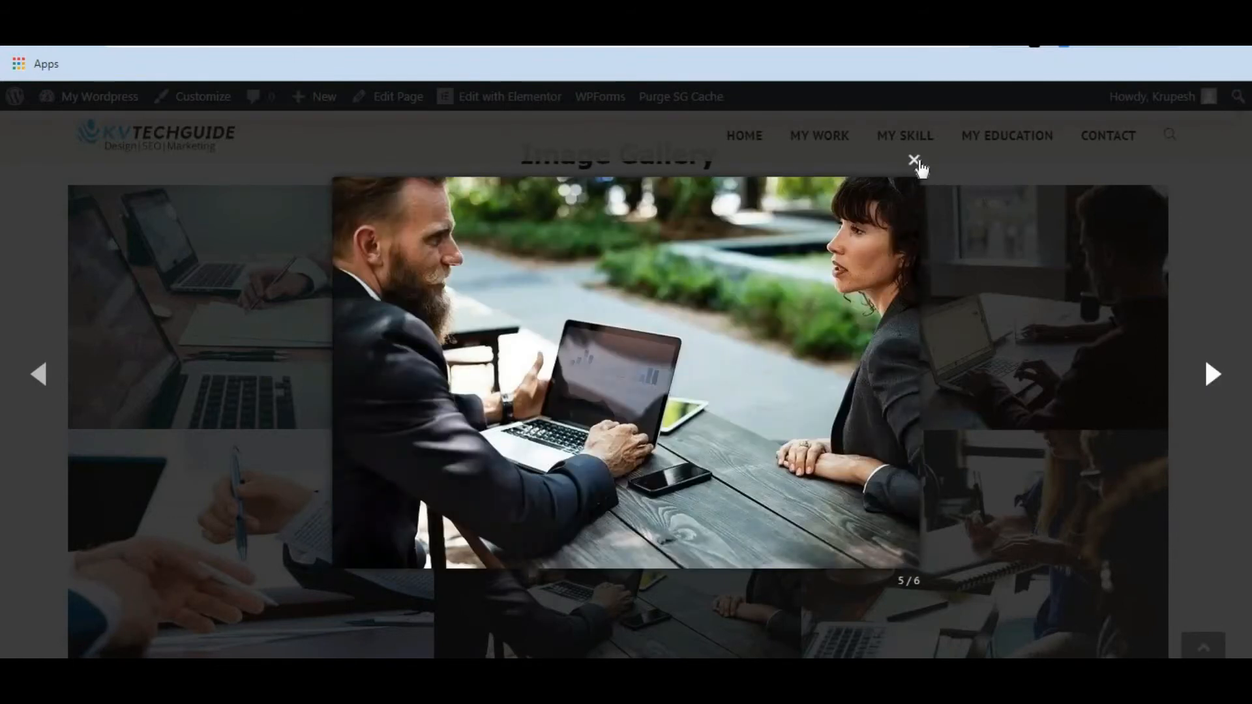
click(915, 161)
scroll(971, 324, down, 4)
scroll(972, 324, up, 2)
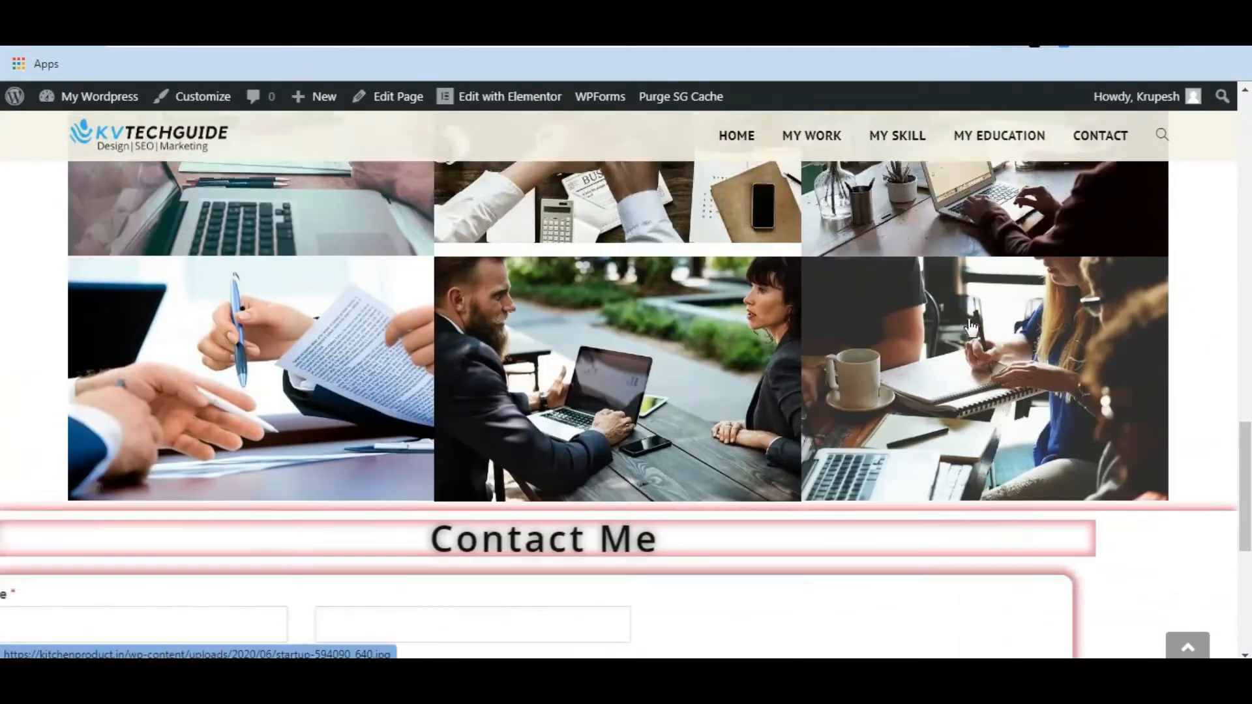
scroll(971, 324, up, 4)
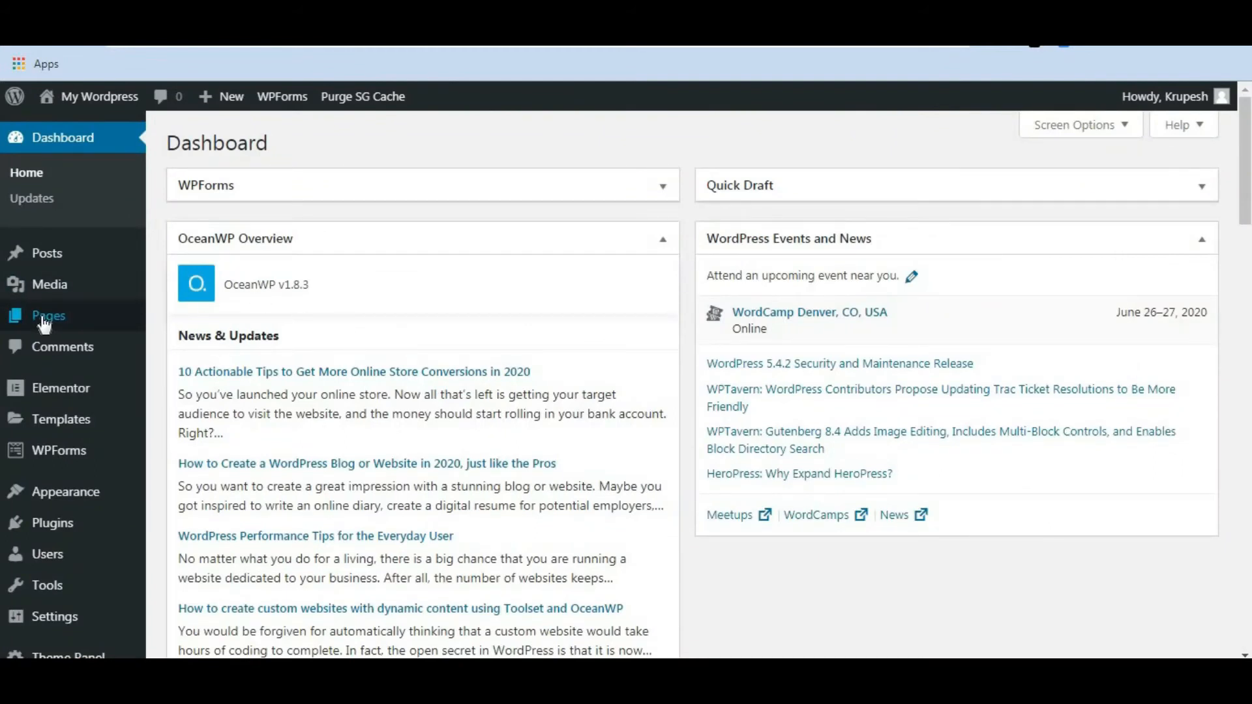
Create a new WordPress page titled "Image Gallery" and add a Gallery block to it
mouse_move(46, 320)
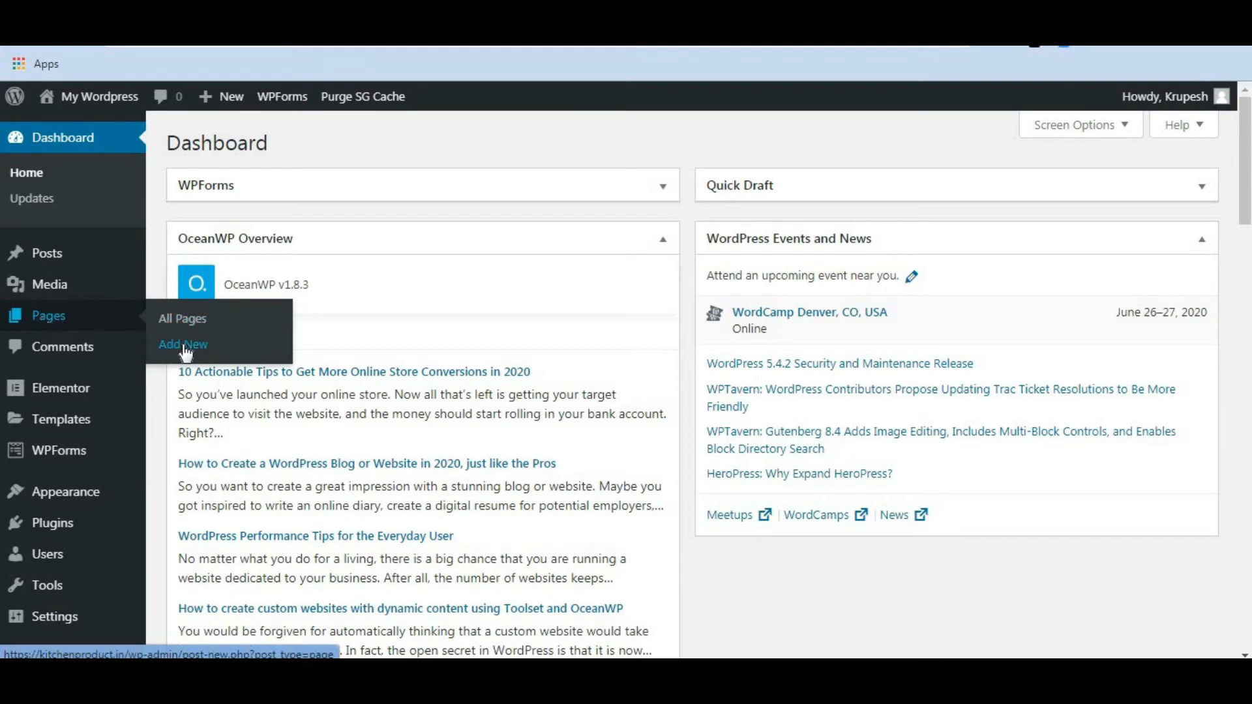
click(283, 319)
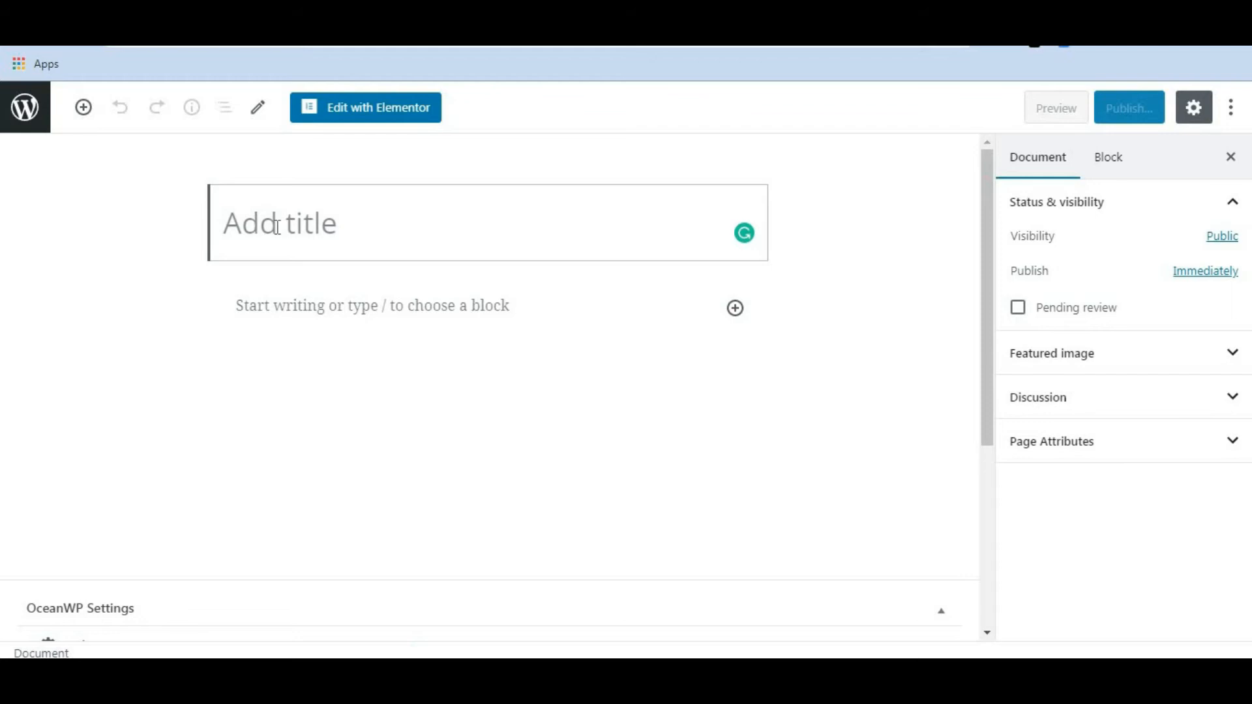
text(Image Gallery)
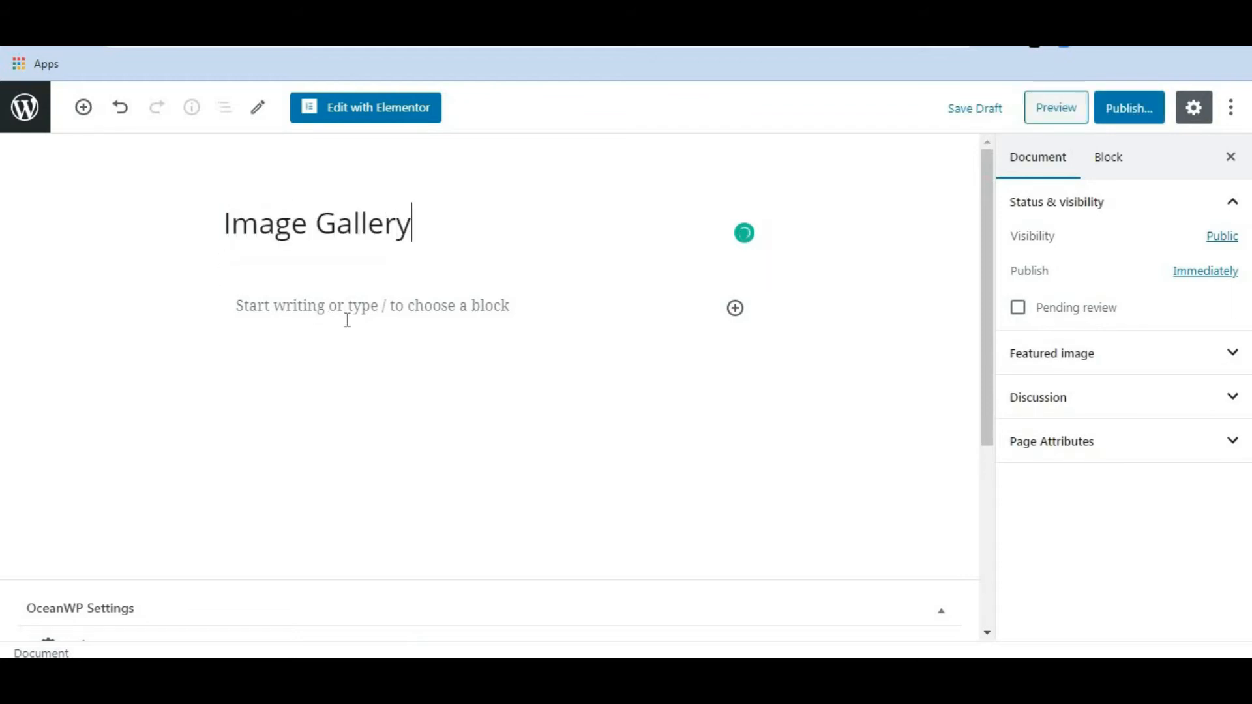
click(736, 310)
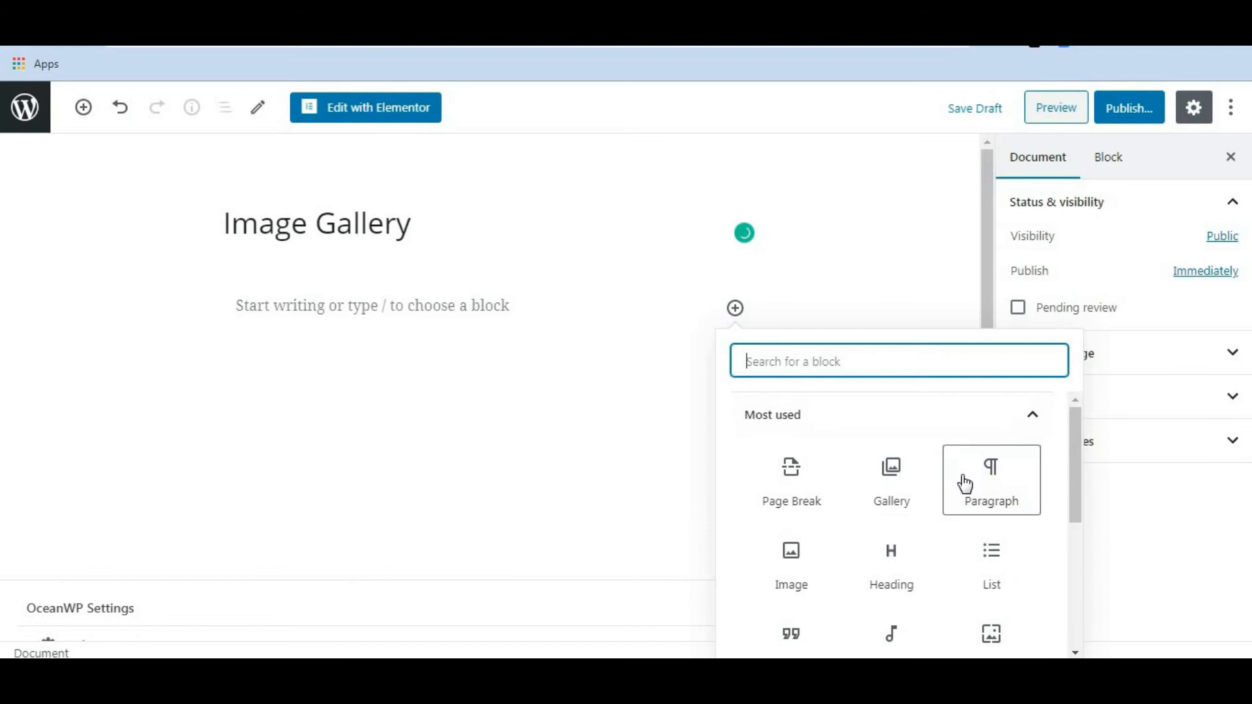
click(900, 482)
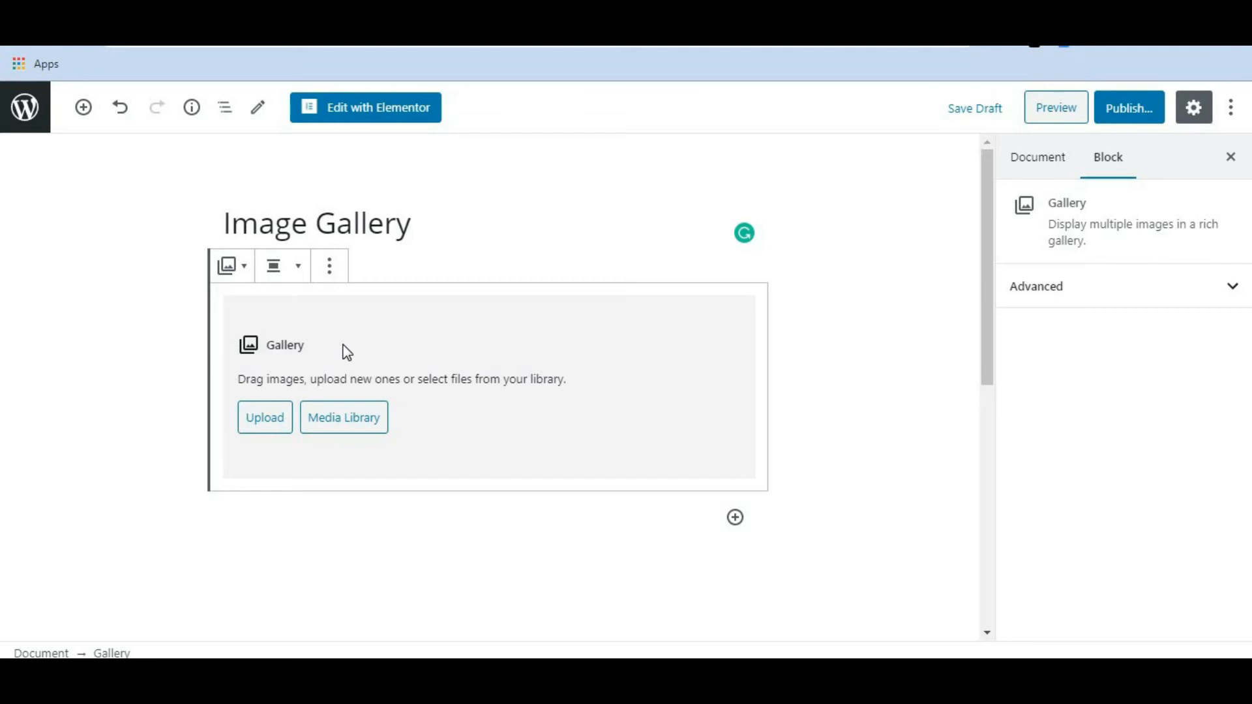
Select the first six images in the media library for the Gallery block and create a new gallery from them
click(356, 422)
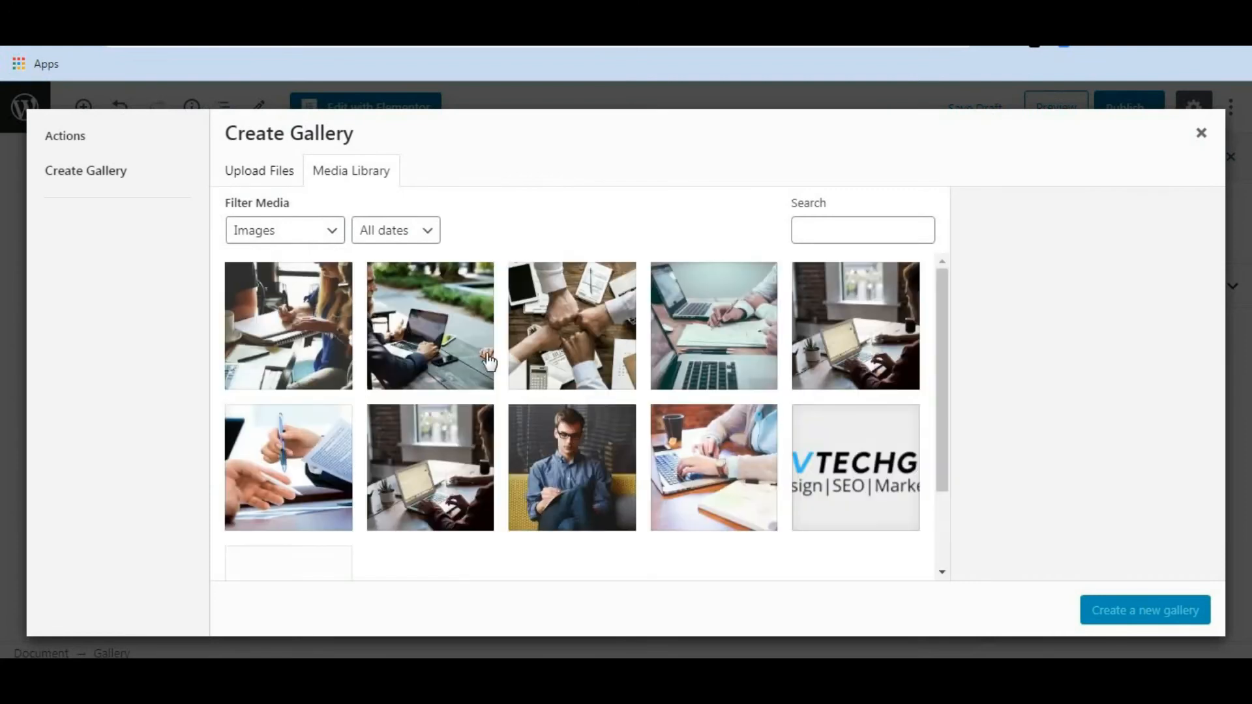
click(280, 339)
click(424, 339)
click(567, 340)
click(711, 339)
click(851, 339)
click(317, 413)
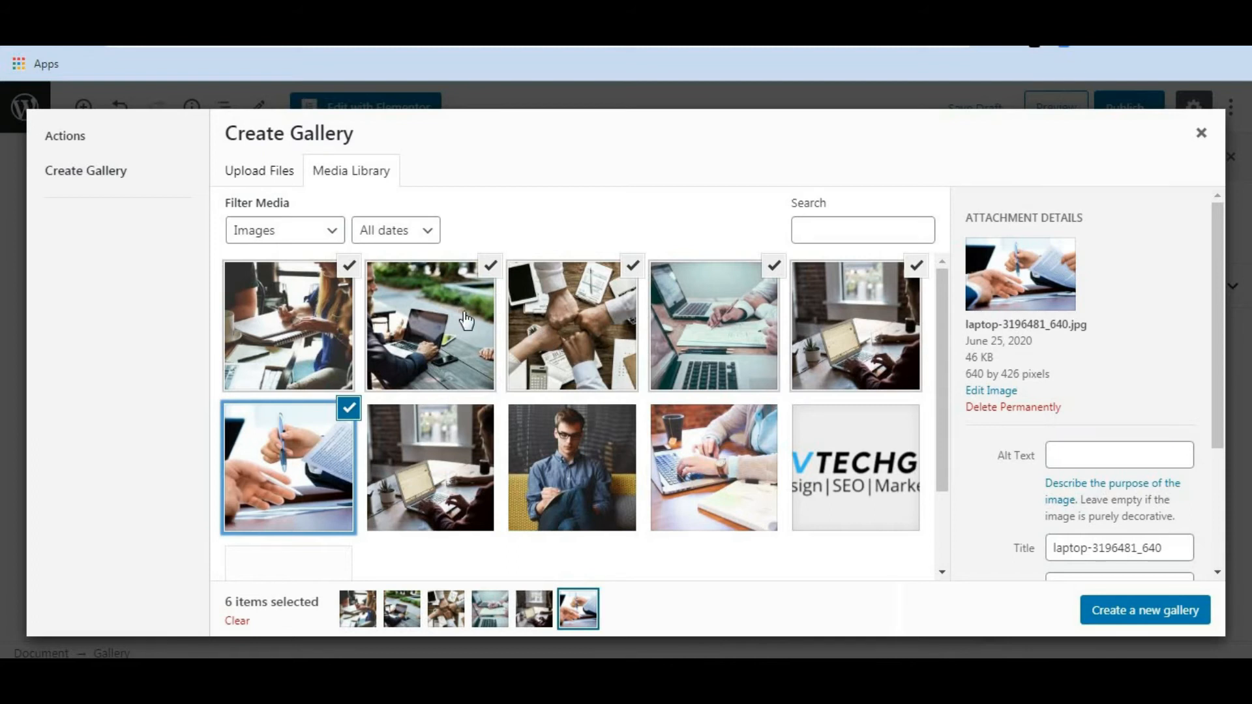
click(1116, 608)
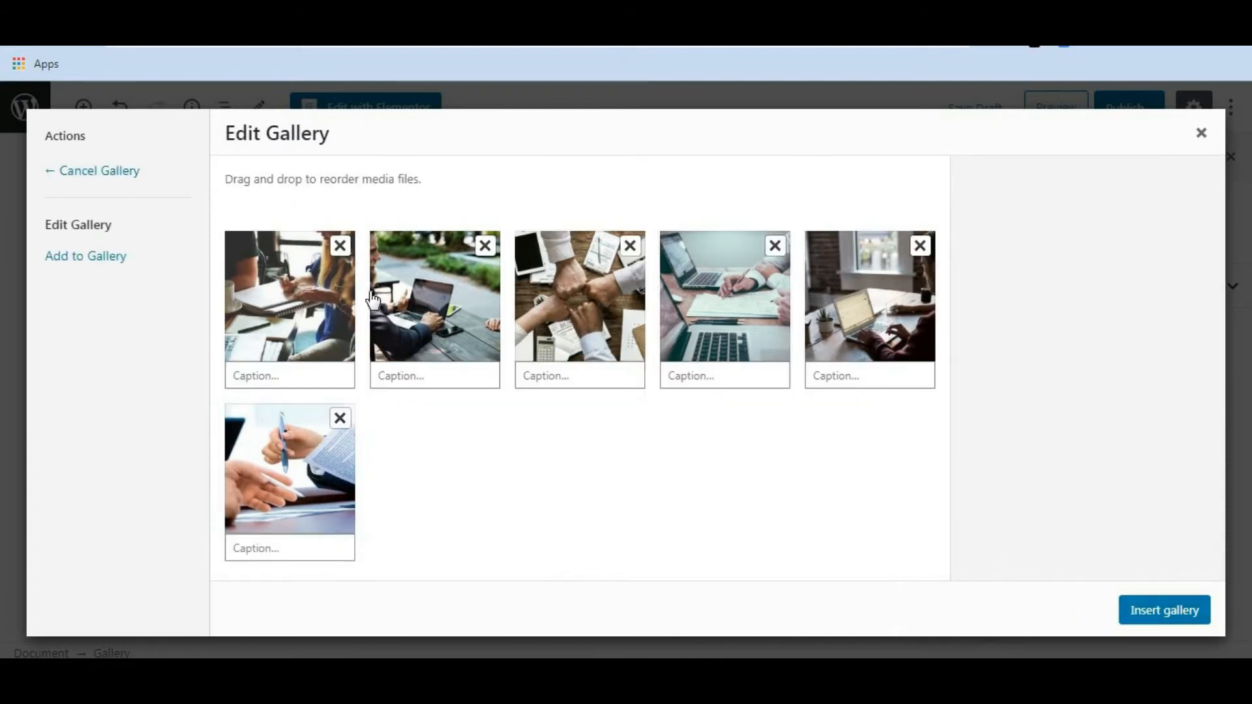
Reorder the gallery with the outdoor laptop meeting image first and the joined fists image second, and insert it into the page
drag(460, 305, 313, 300)
drag(531, 306, 392, 299)
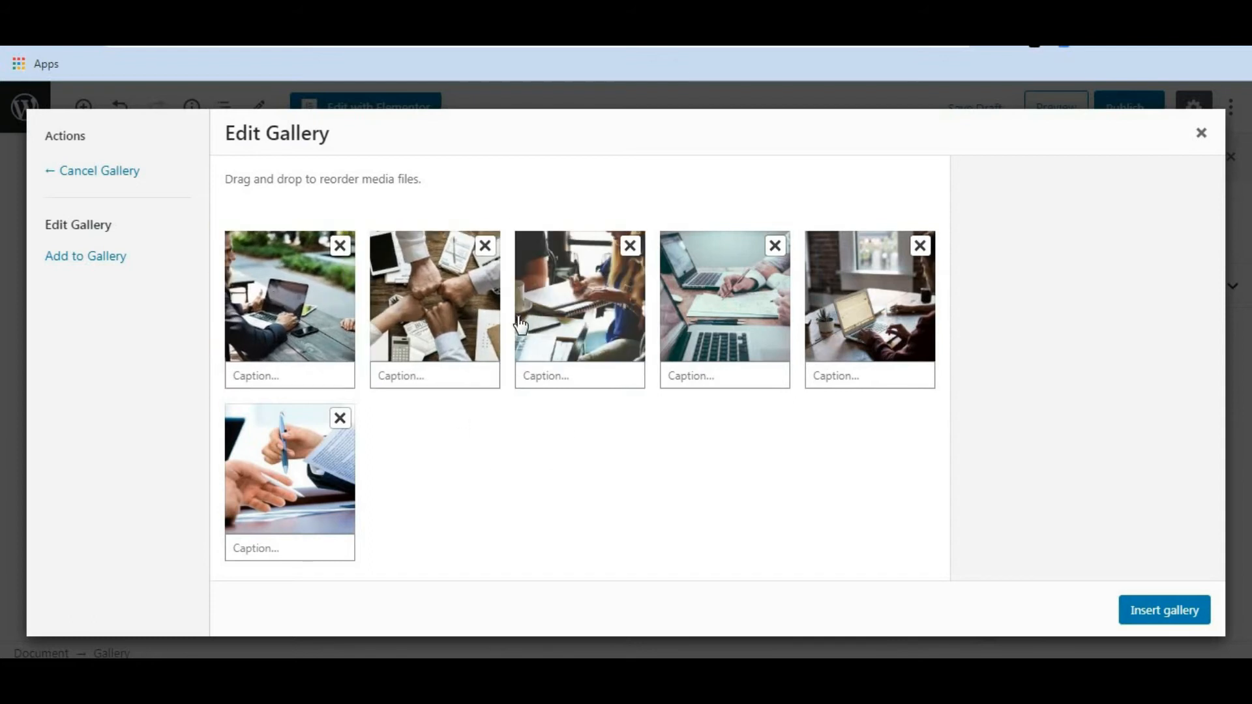
click(1135, 614)
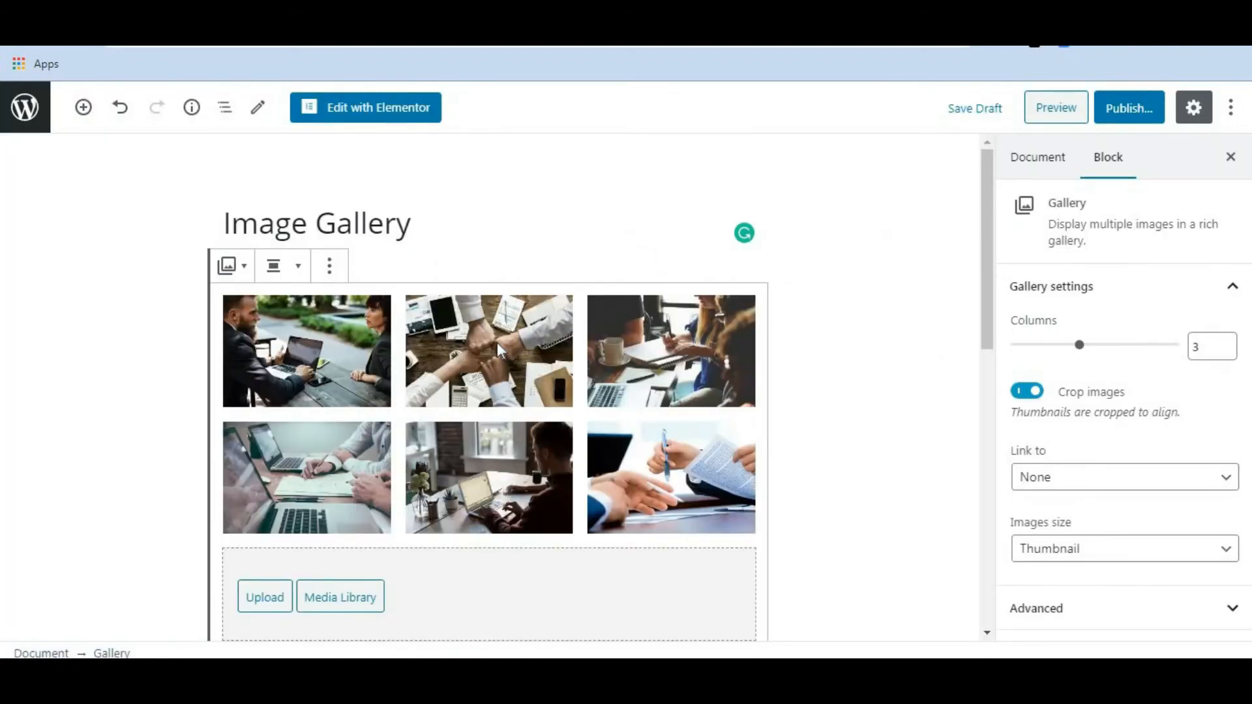
Link the gallery images to Media File and publish the Image Gallery page
click(312, 353)
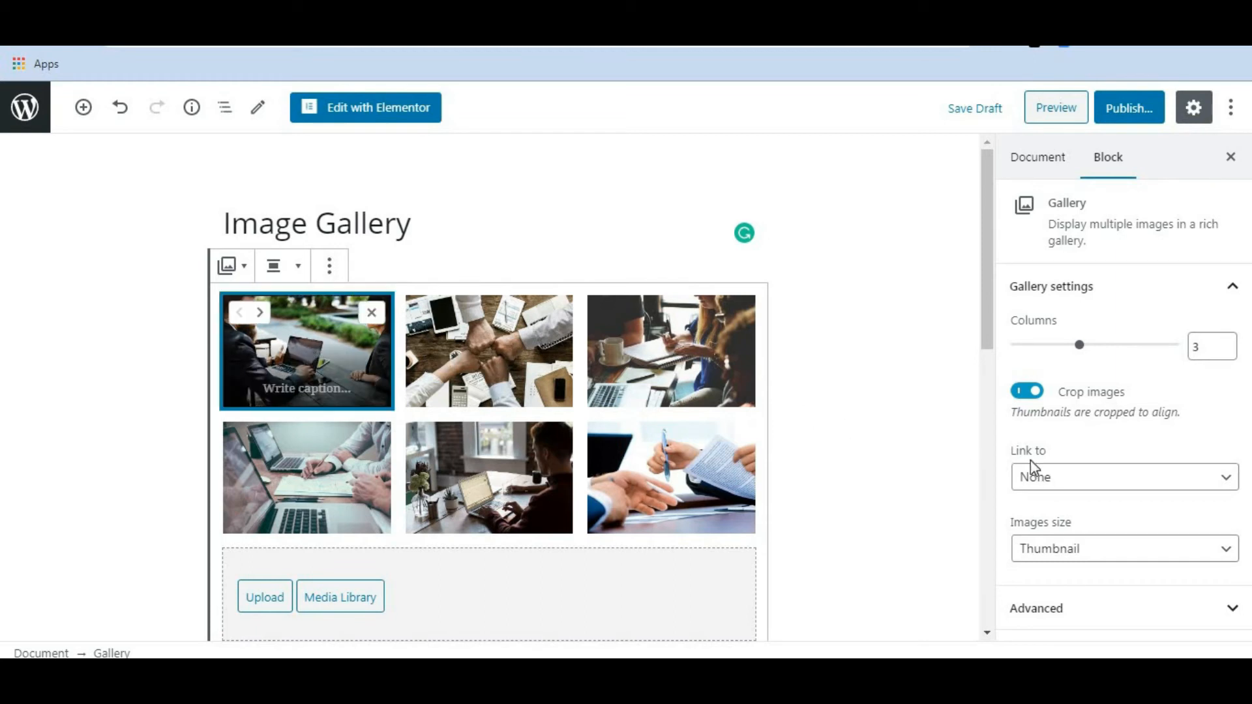
click(1060, 480)
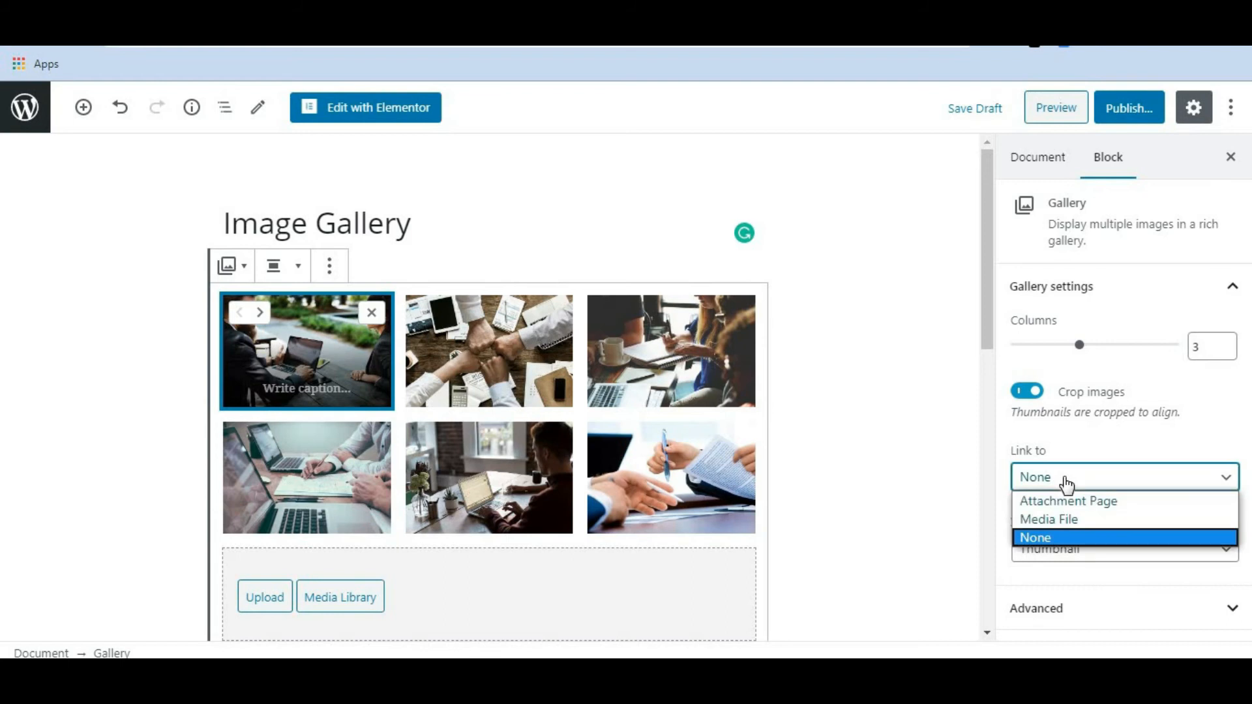
click(1075, 522)
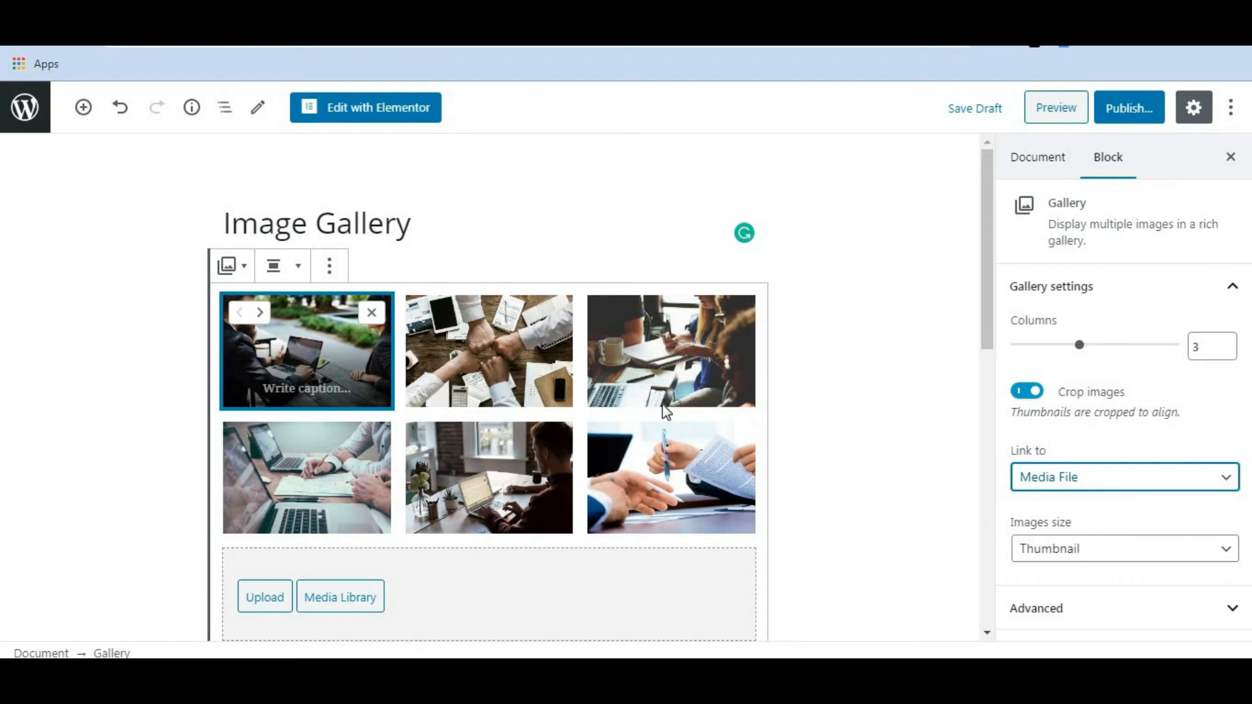
click(1129, 109)
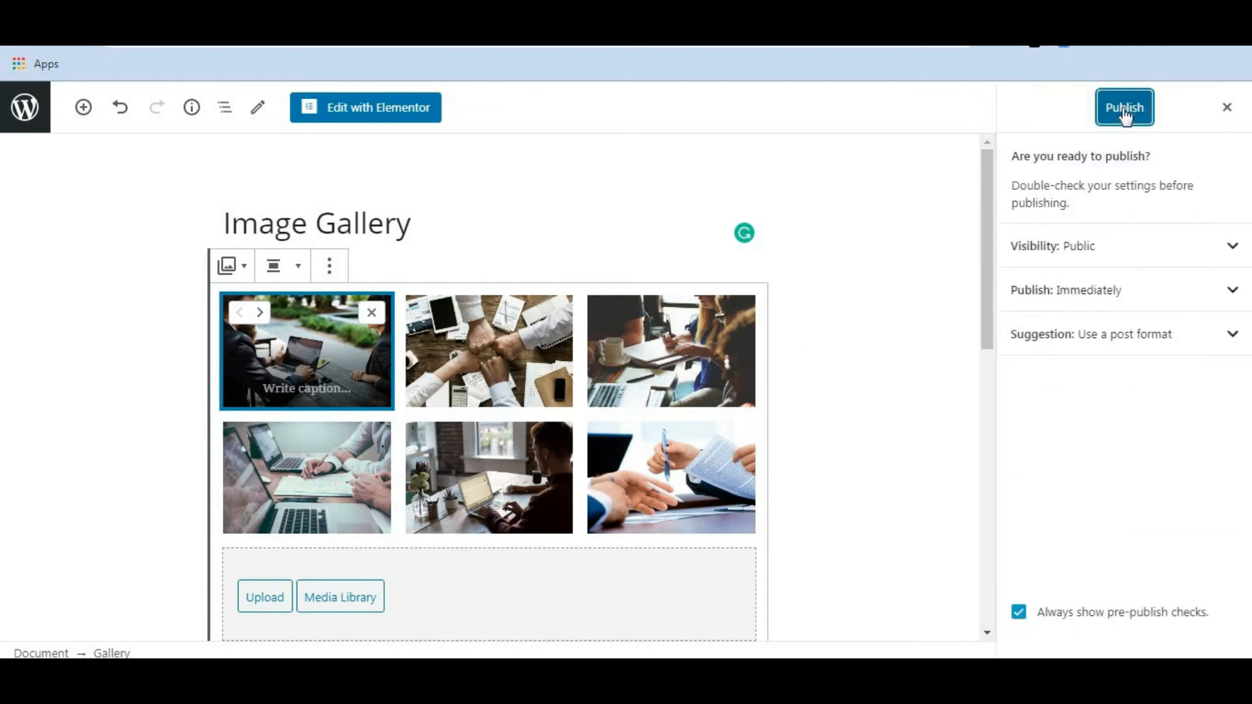
click(1125, 111)
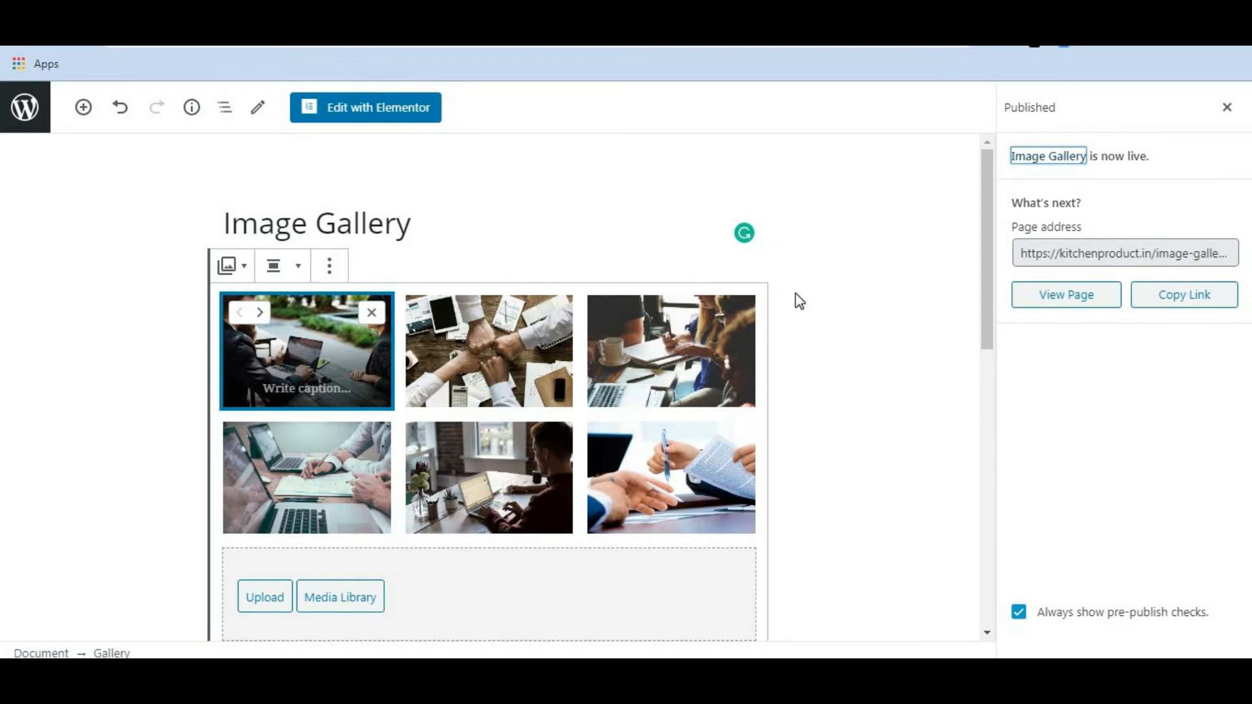
View the published page, enlarge the first two gallery images one at a time and close each of them
click(1030, 282)
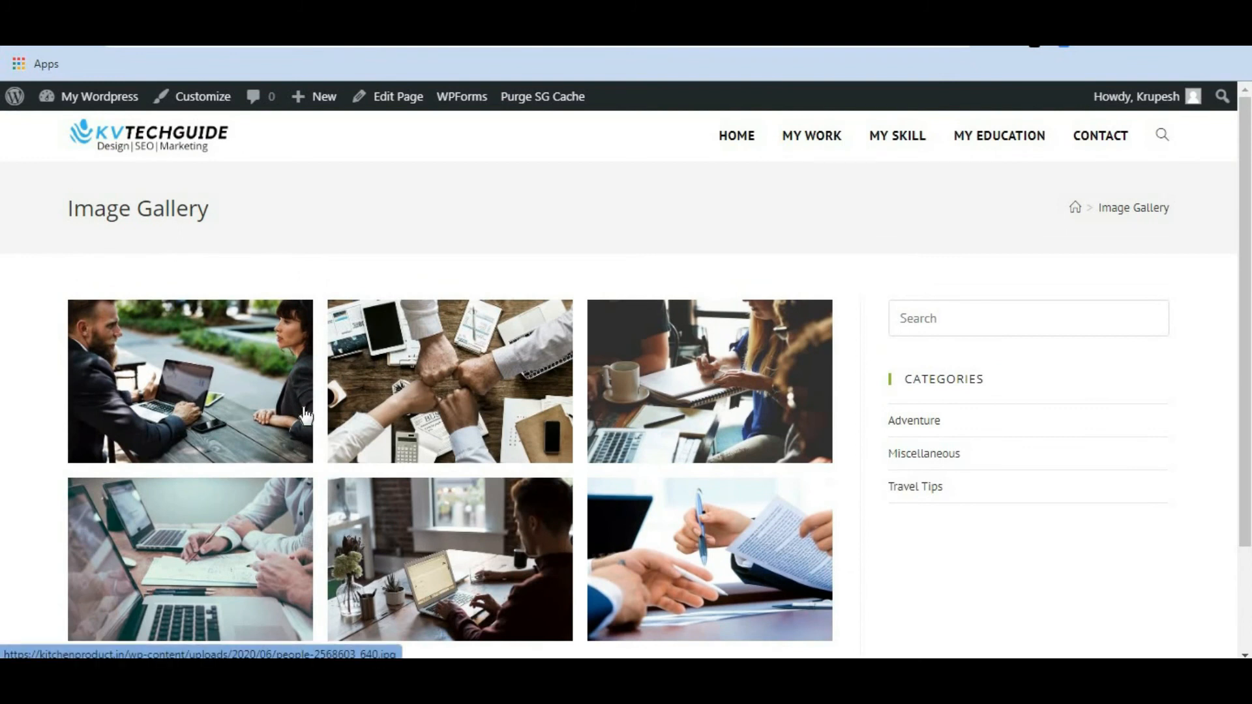
click(297, 353)
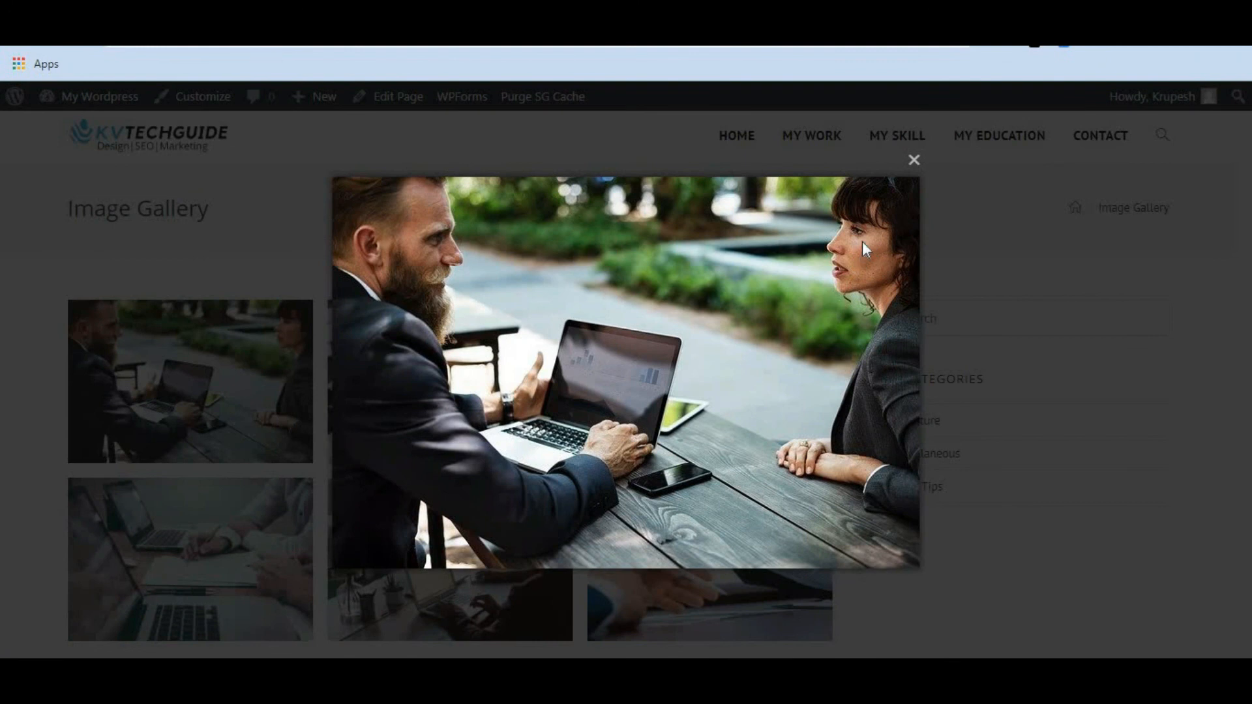
click(914, 160)
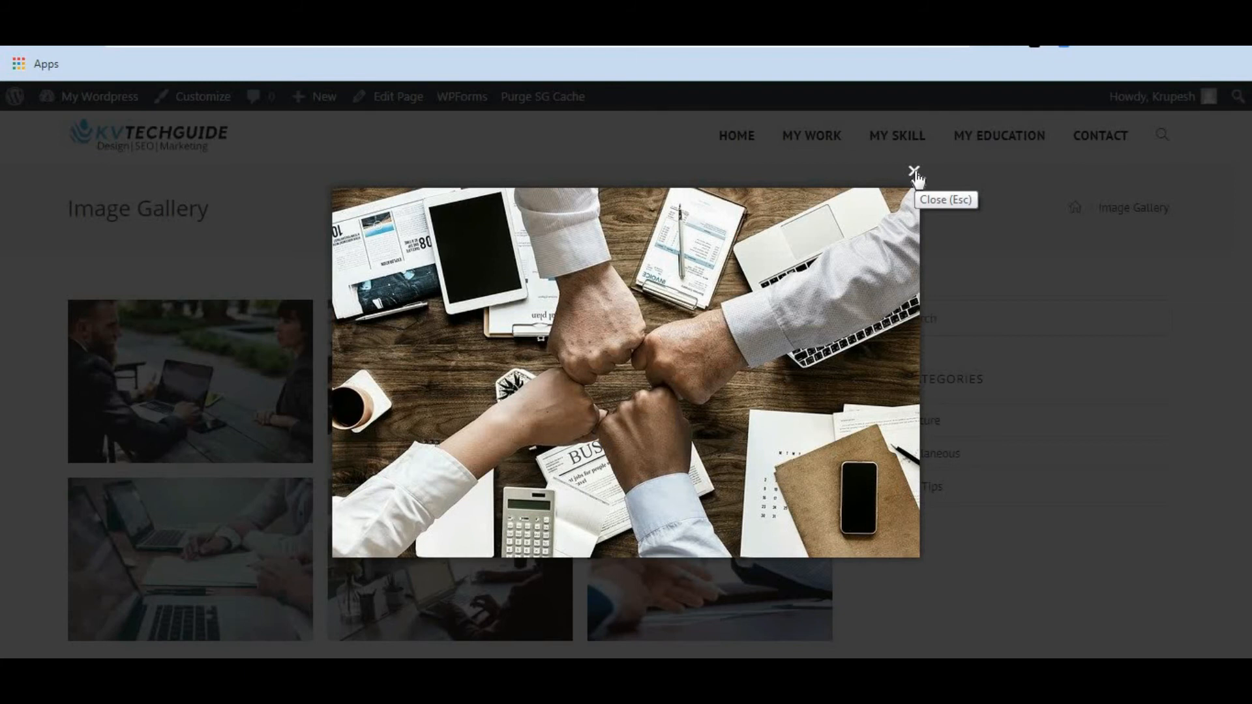
click(913, 170)
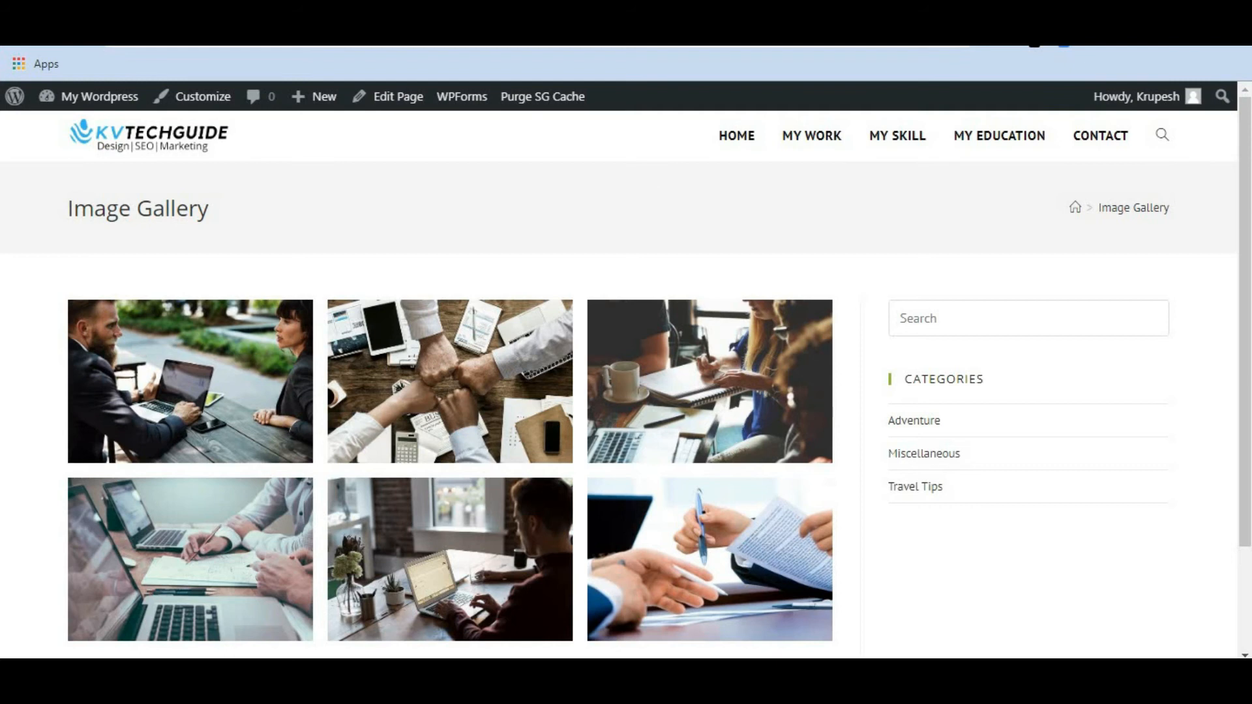
Search the WordPress plugin directory for "lightbox", then install and activate the Simple Lightbox plugin
click(91, 97)
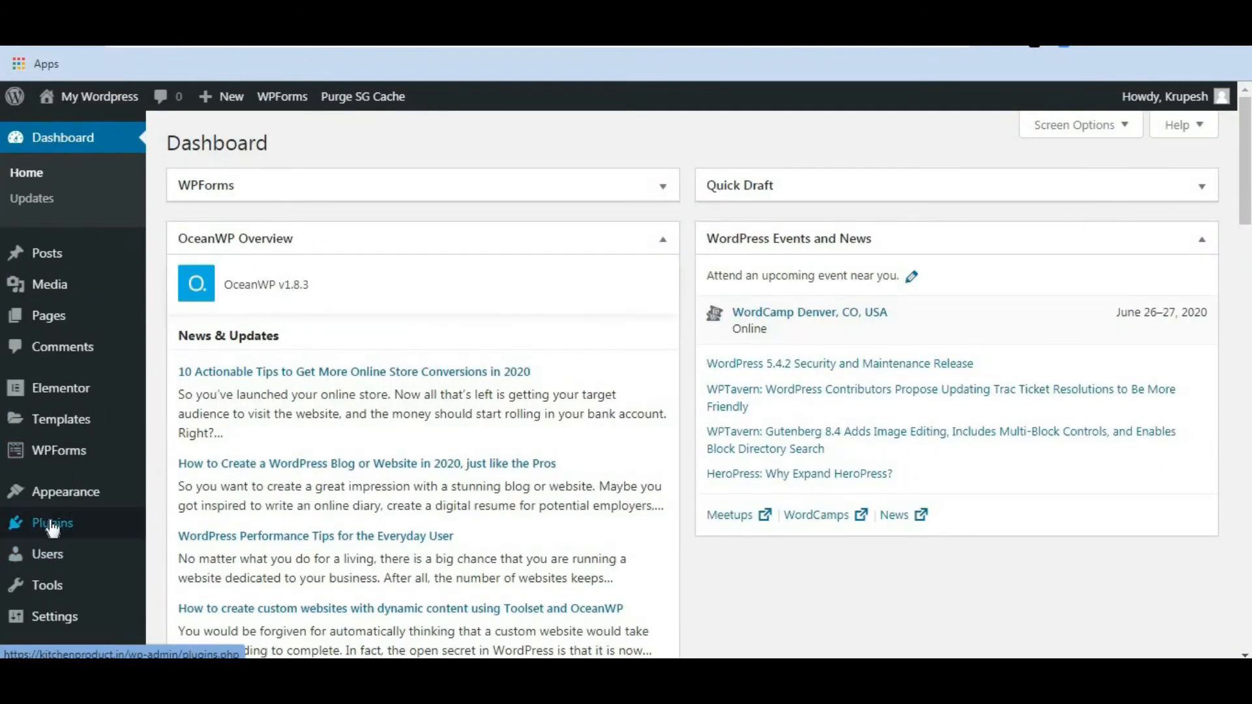
mouse_move(51, 527)
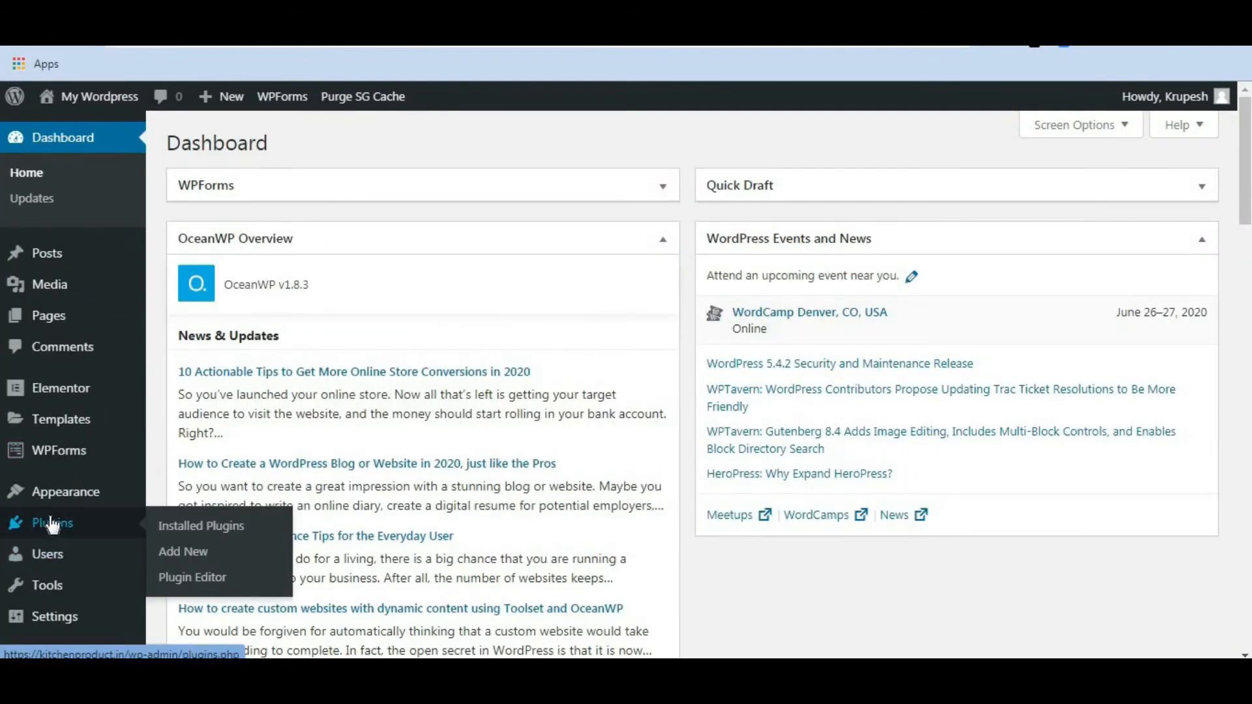
click(184, 553)
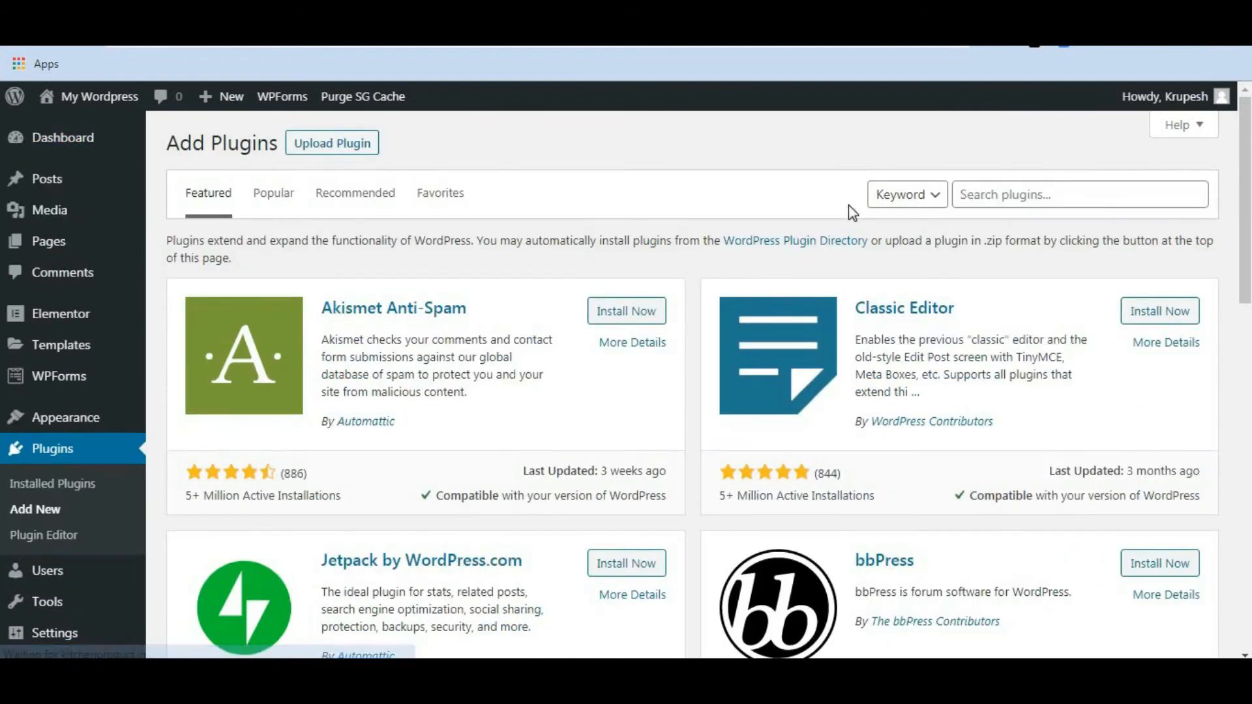
click(1015, 194)
text(lightbox)
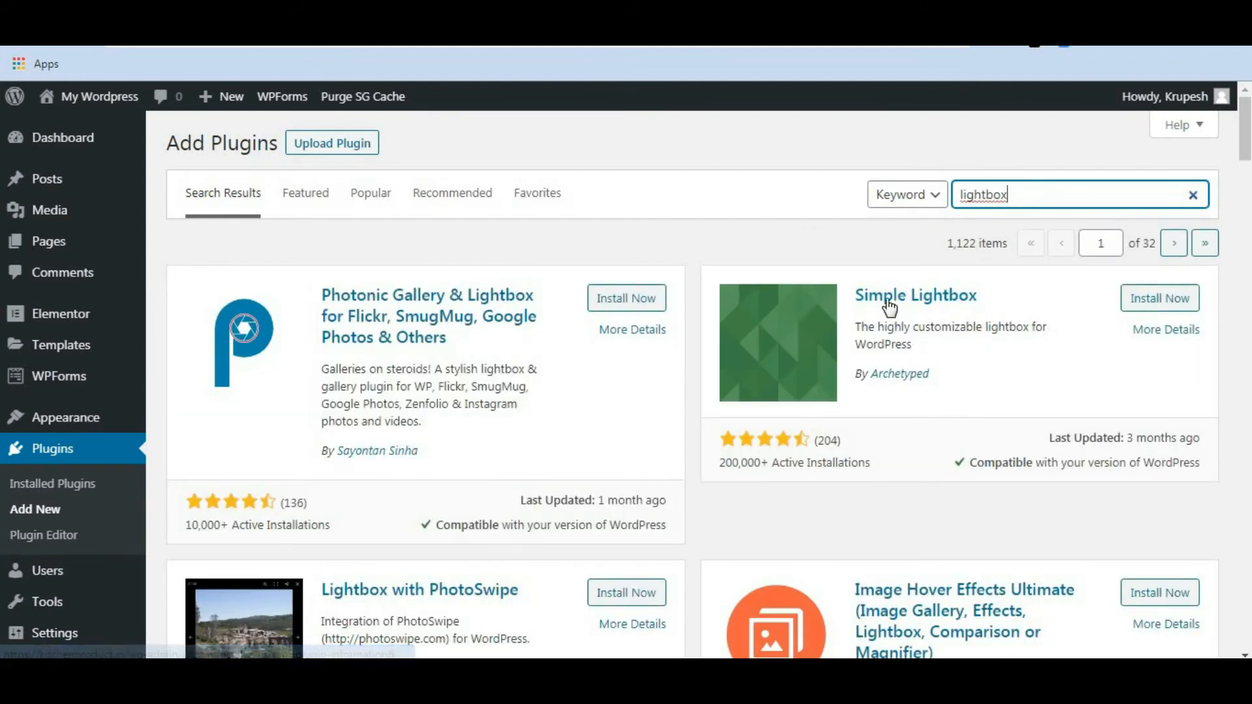
click(1160, 301)
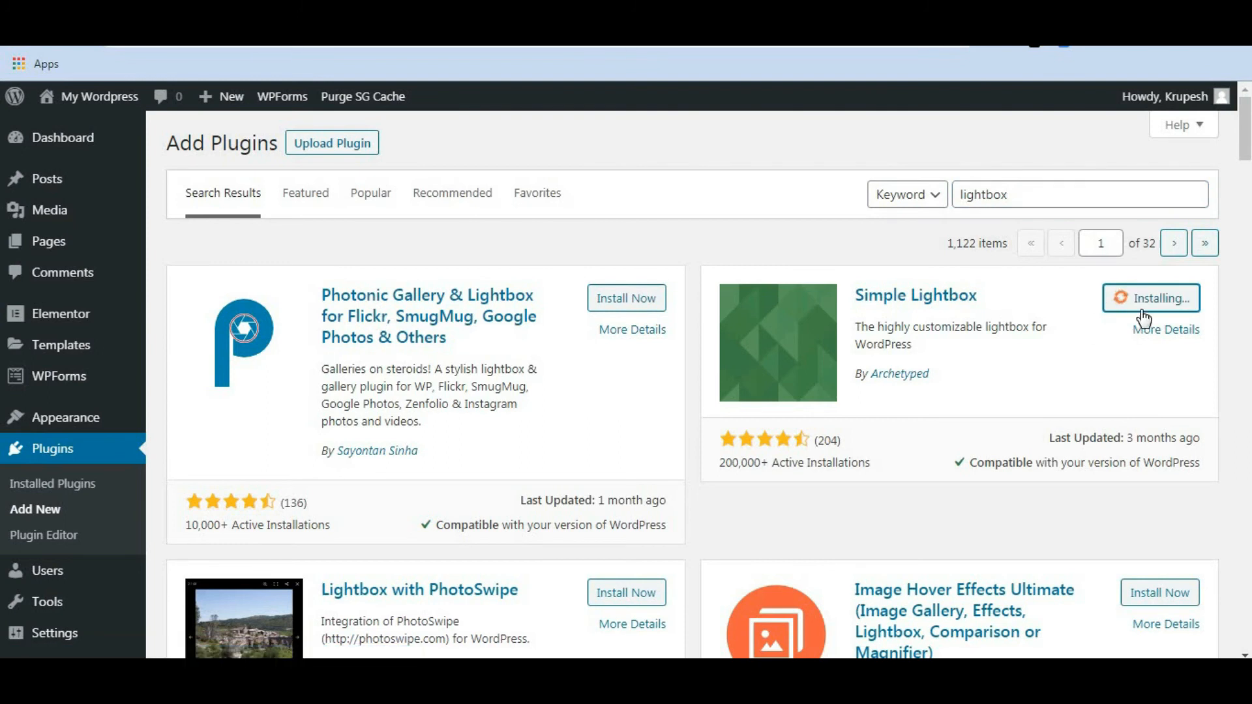
click(1157, 298)
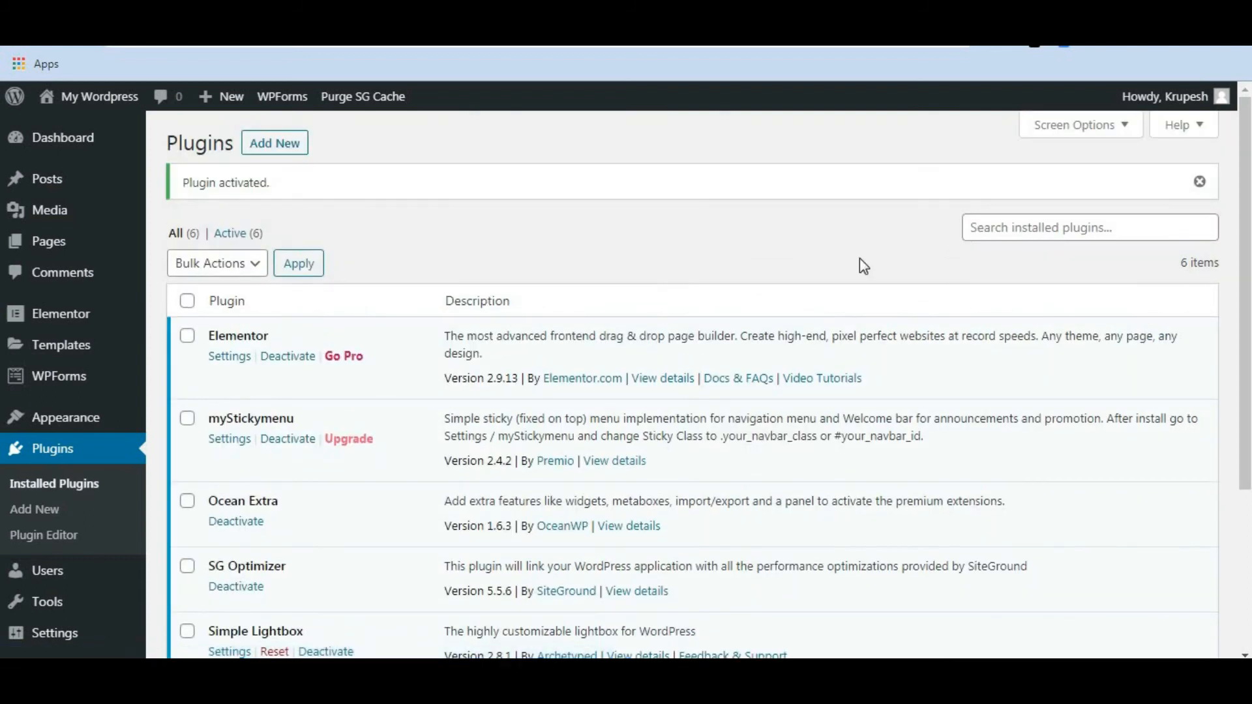
View the Image Gallery page from the site's page list and open its first image in the lightbox
click(189, 245)
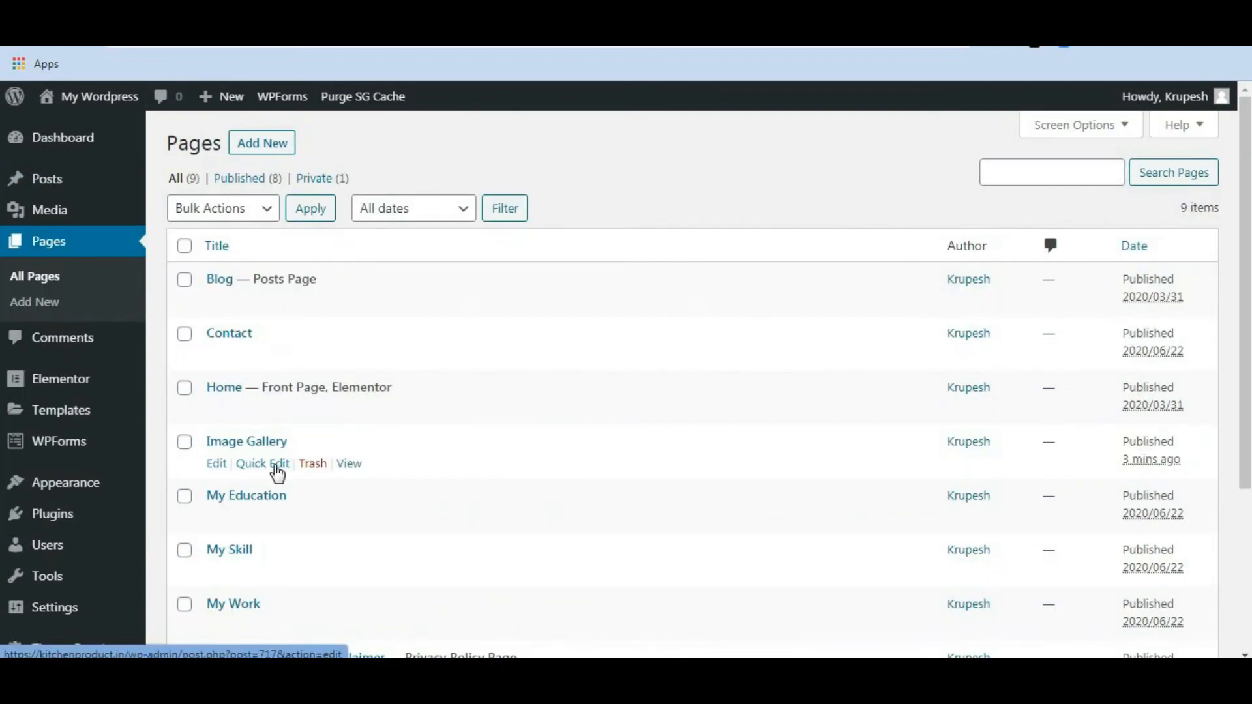
click(350, 464)
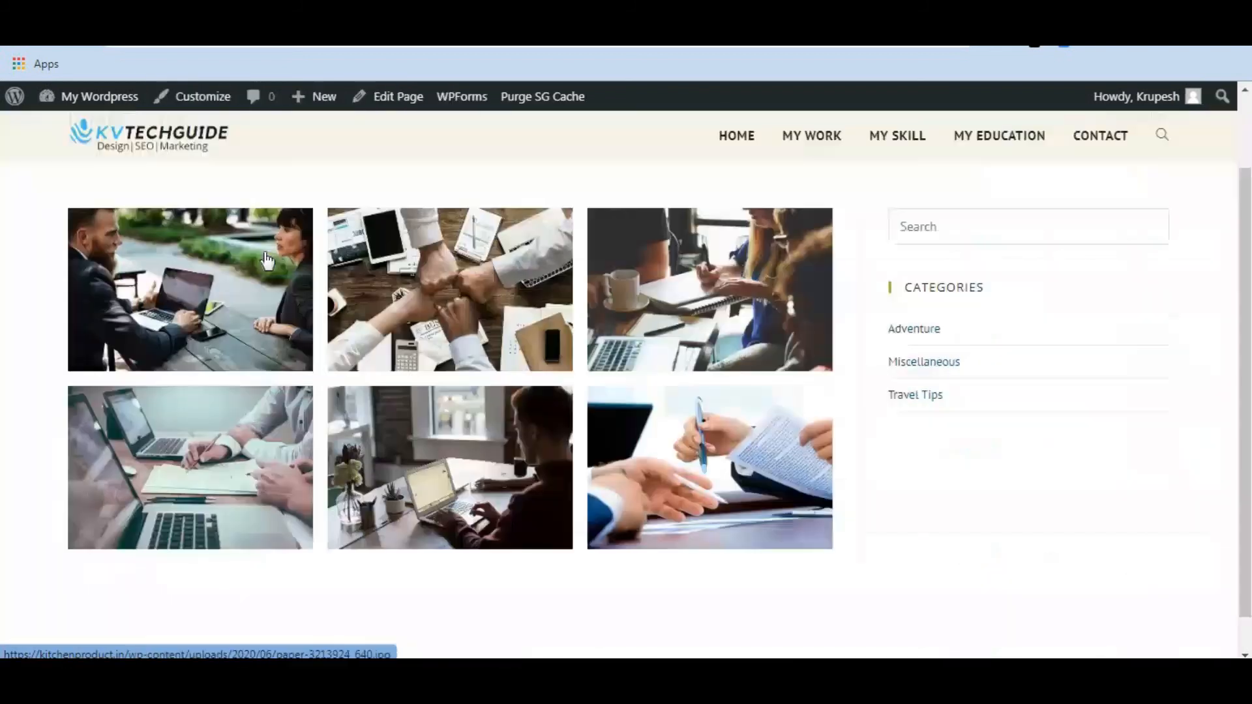
click(192, 282)
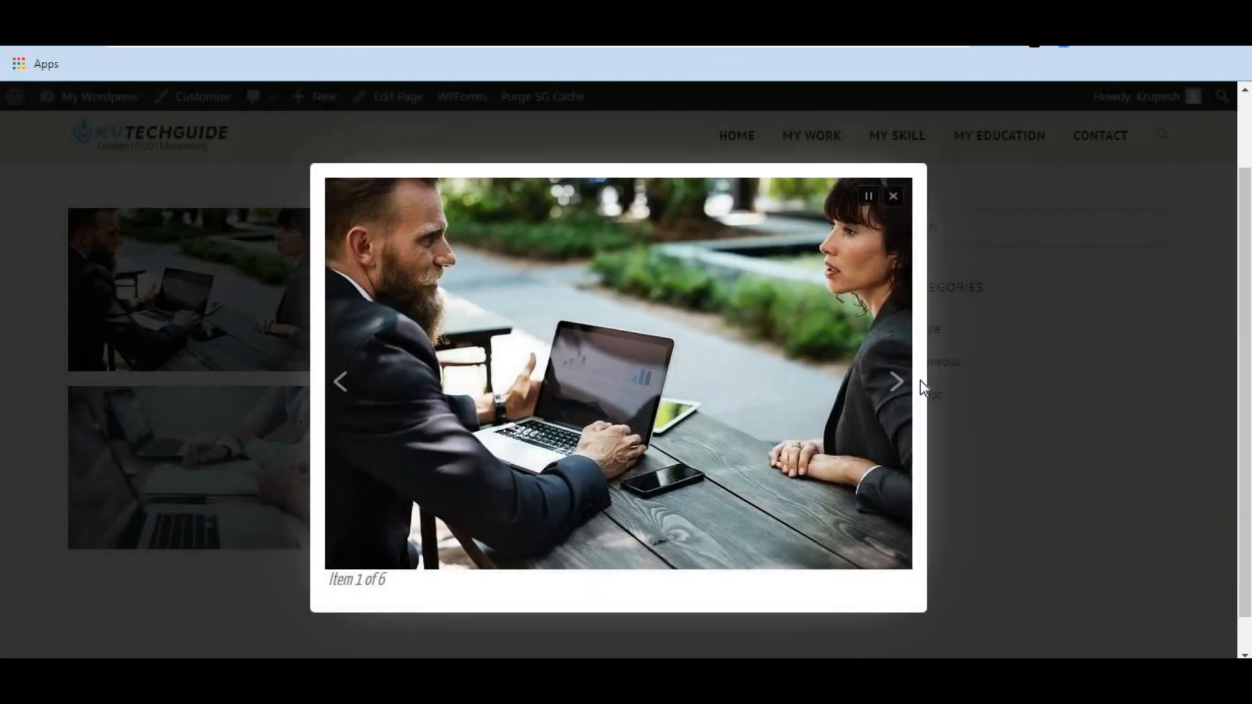
Browse forward through all the gallery images in the lightbox, continuing past the last one into a second round
click(882, 390)
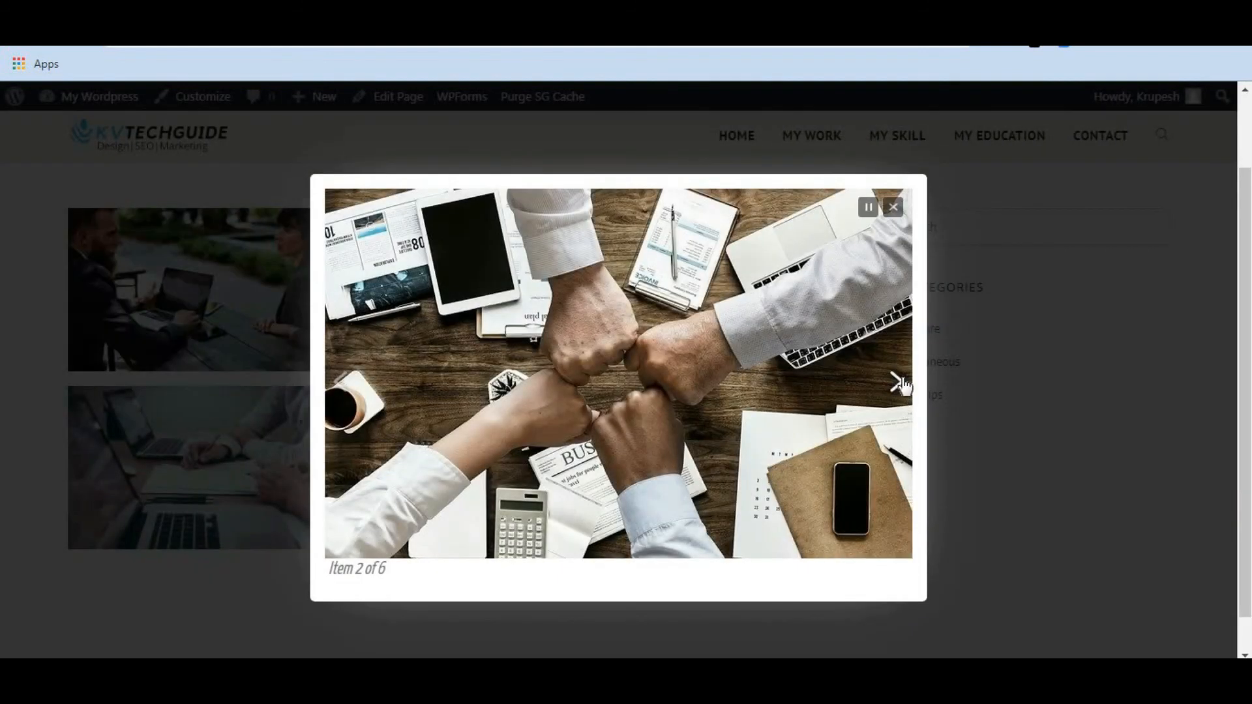
click(894, 392)
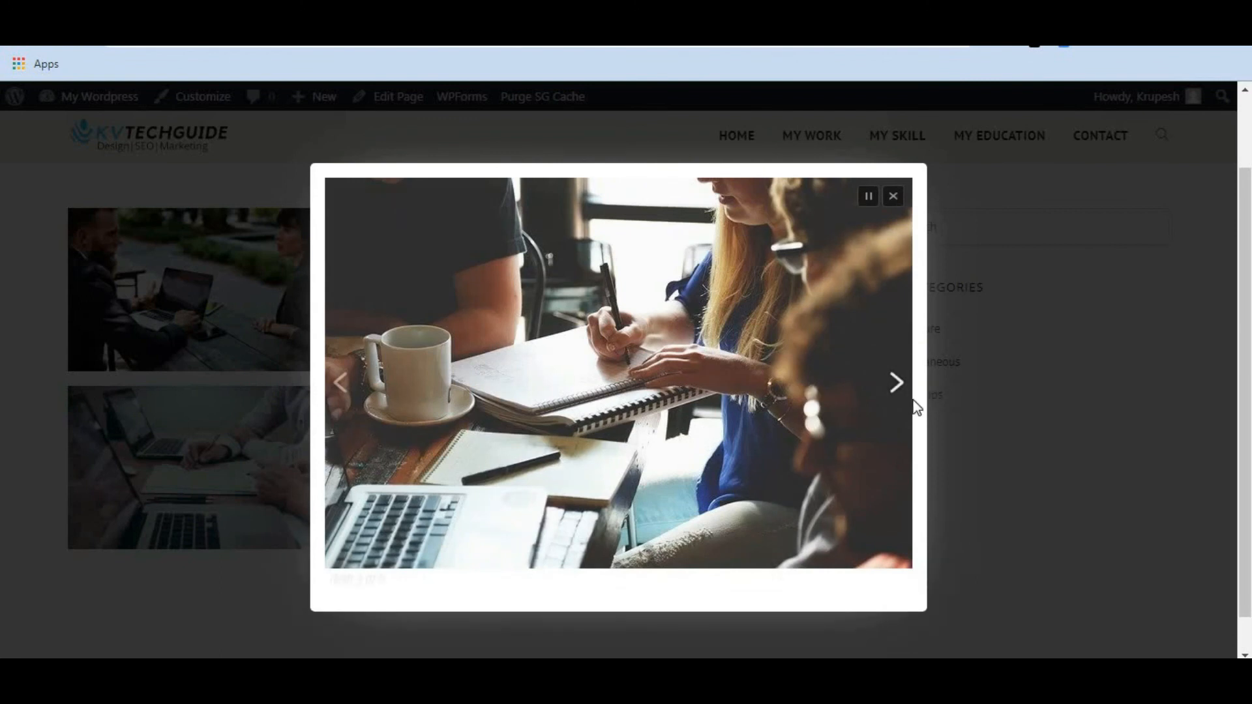
click(896, 384)
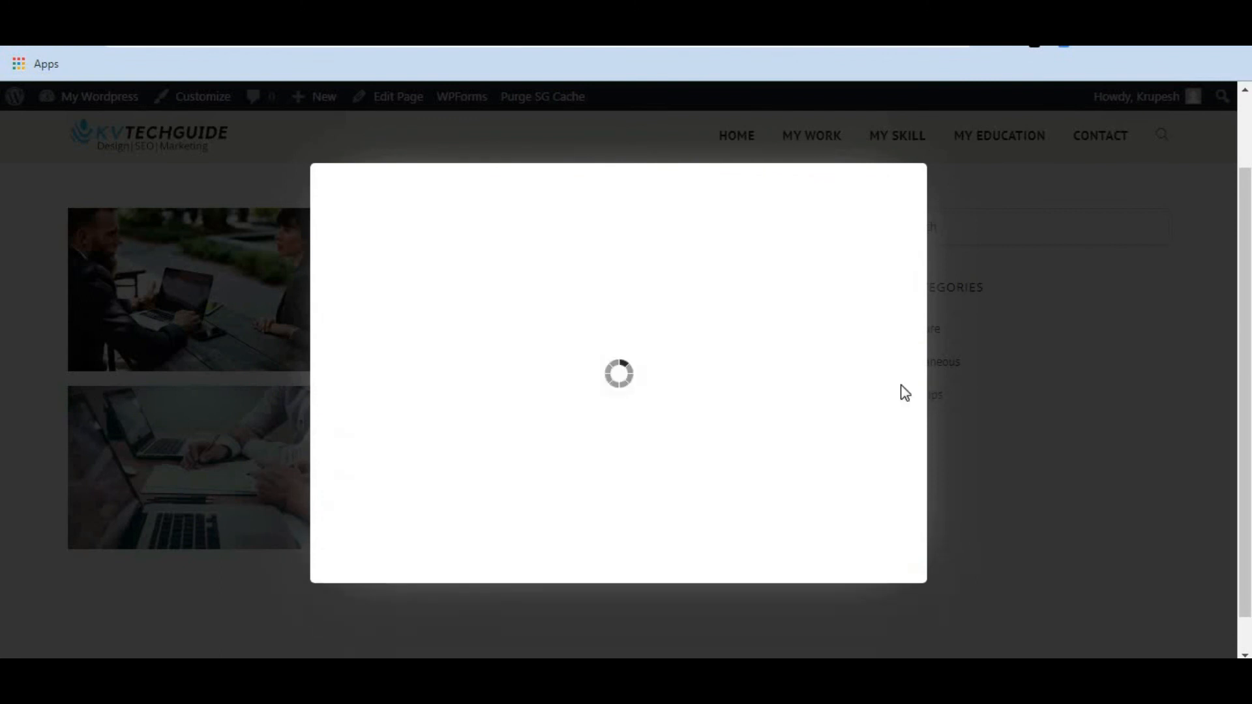
click(896, 386)
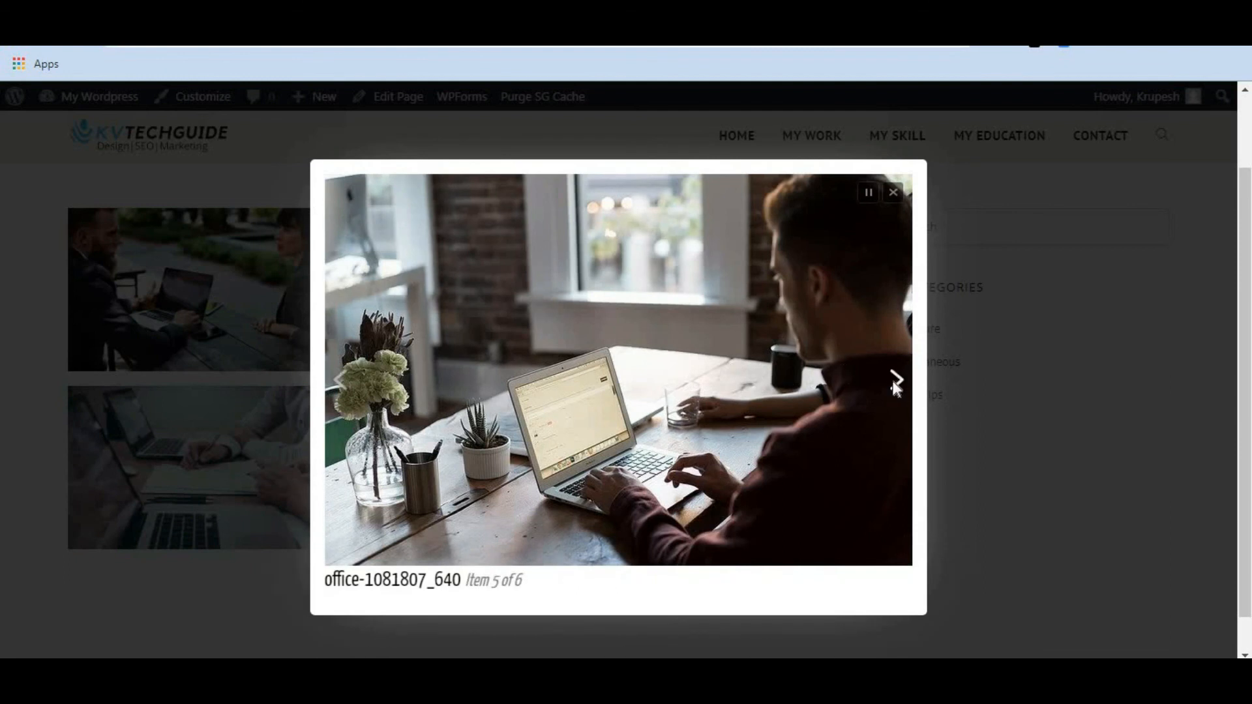
click(896, 386)
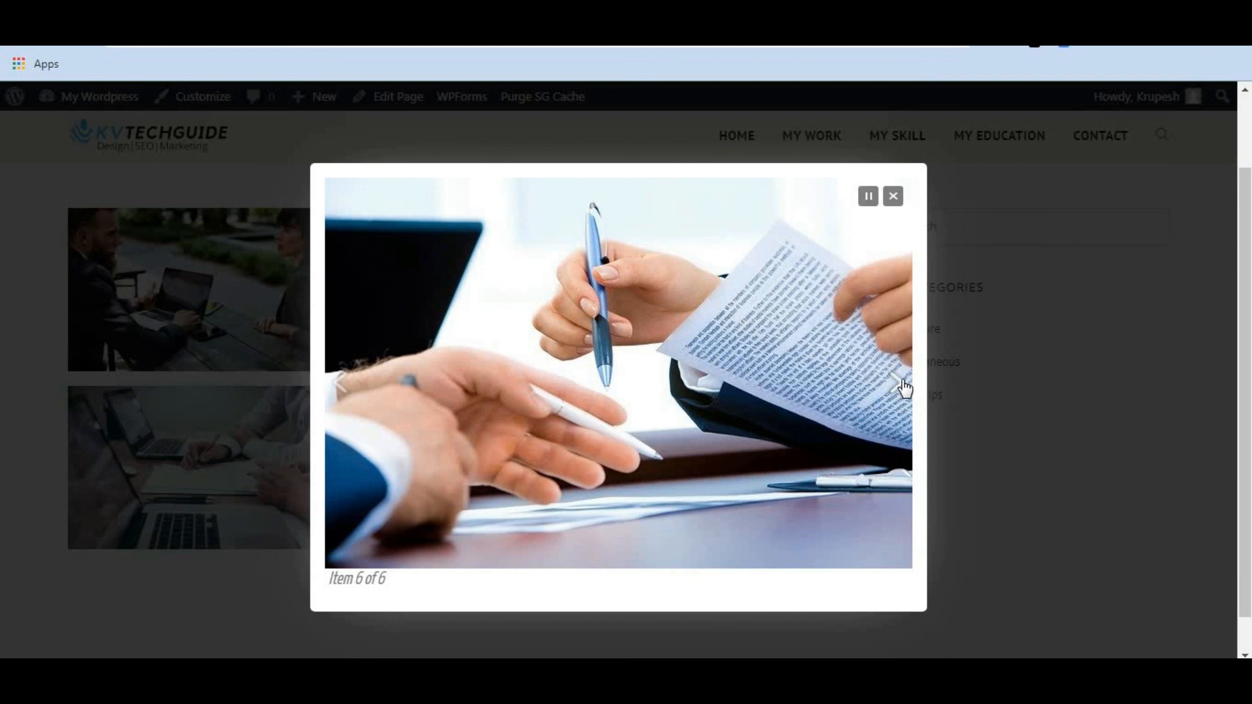
click(904, 387)
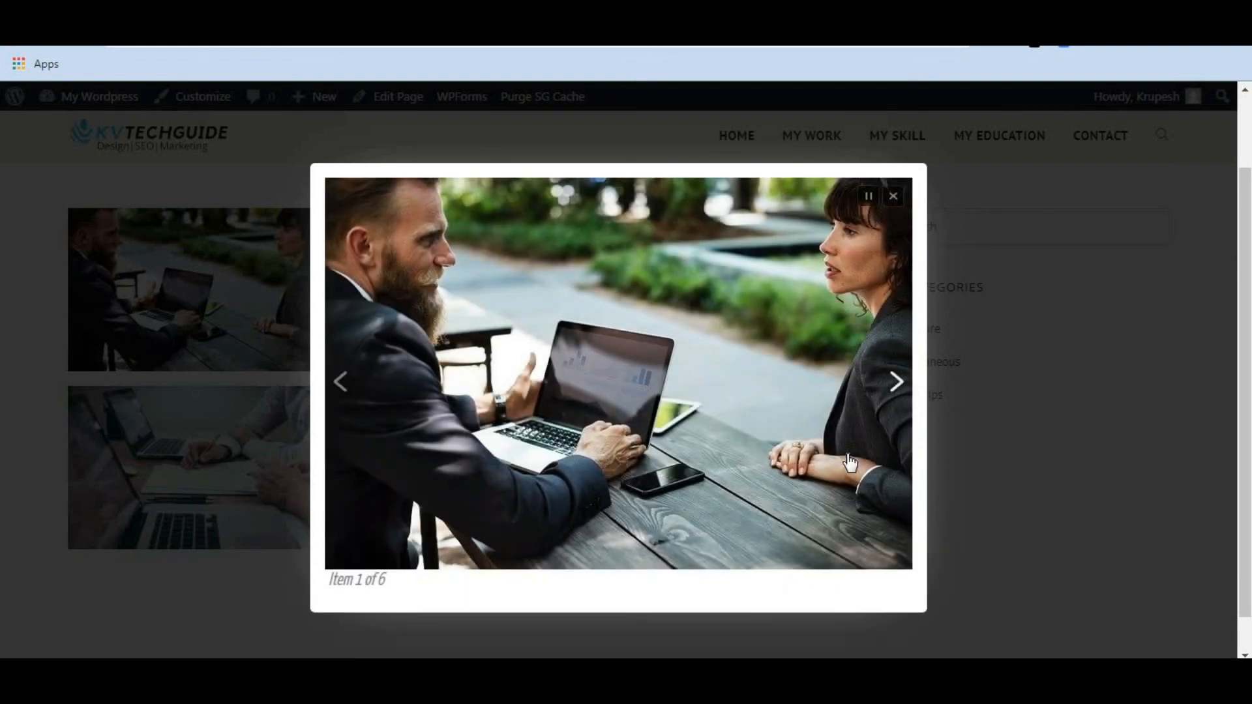
click(850, 462)
click(890, 440)
click(890, 440)
click(891, 440)
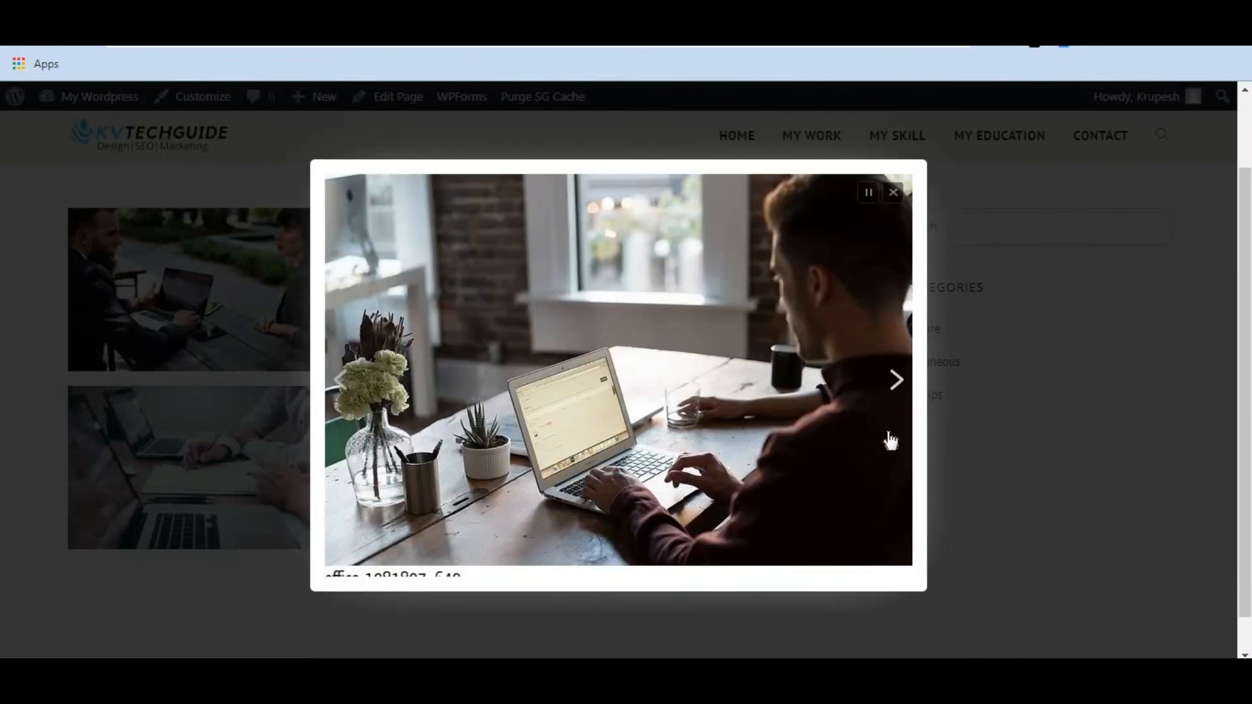
click(890, 441)
click(890, 440)
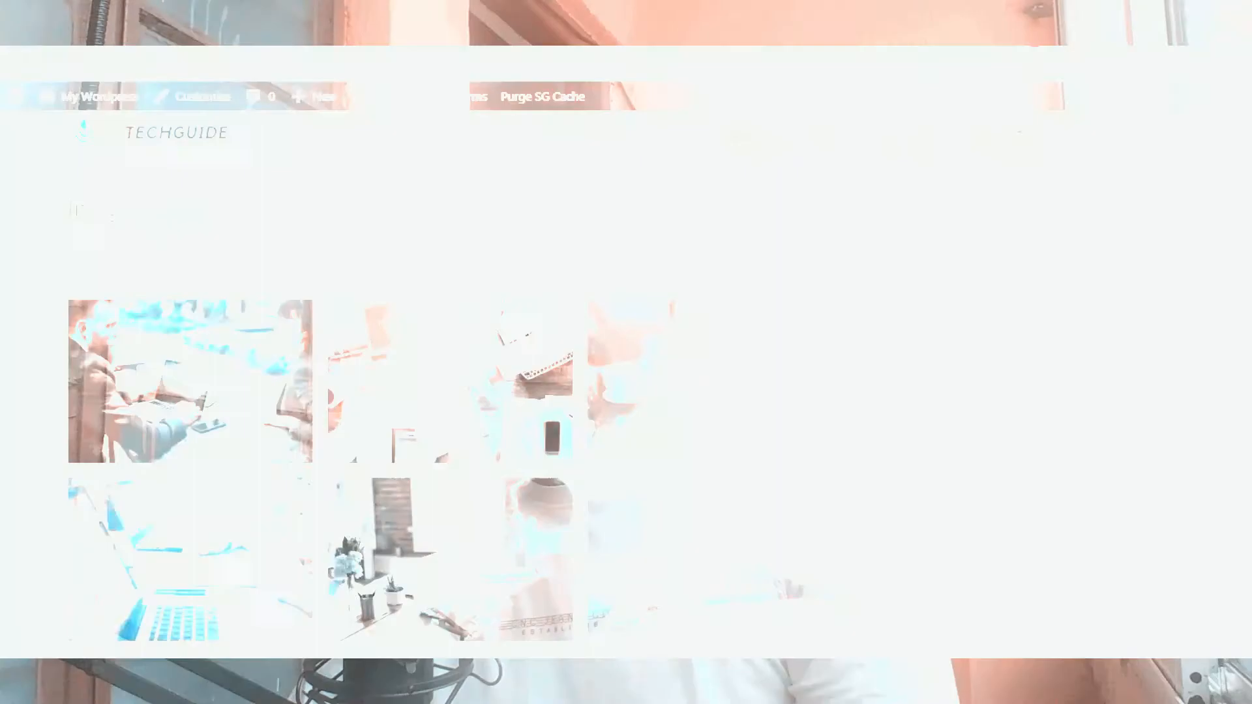